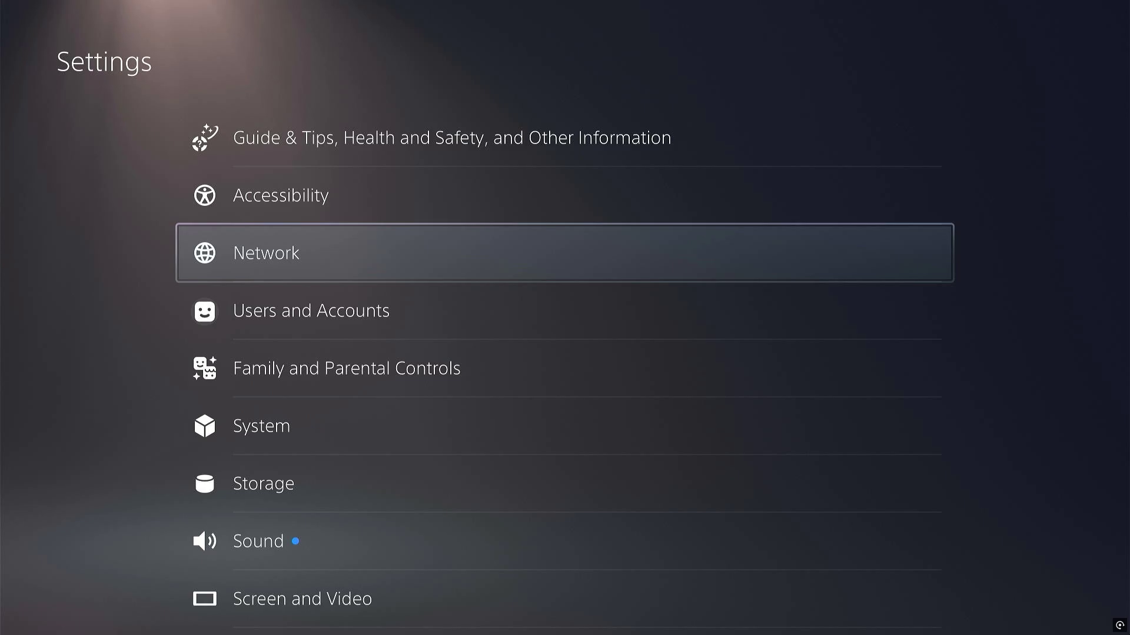
- Open the internet connection setup from the console's network settings
key(Return)
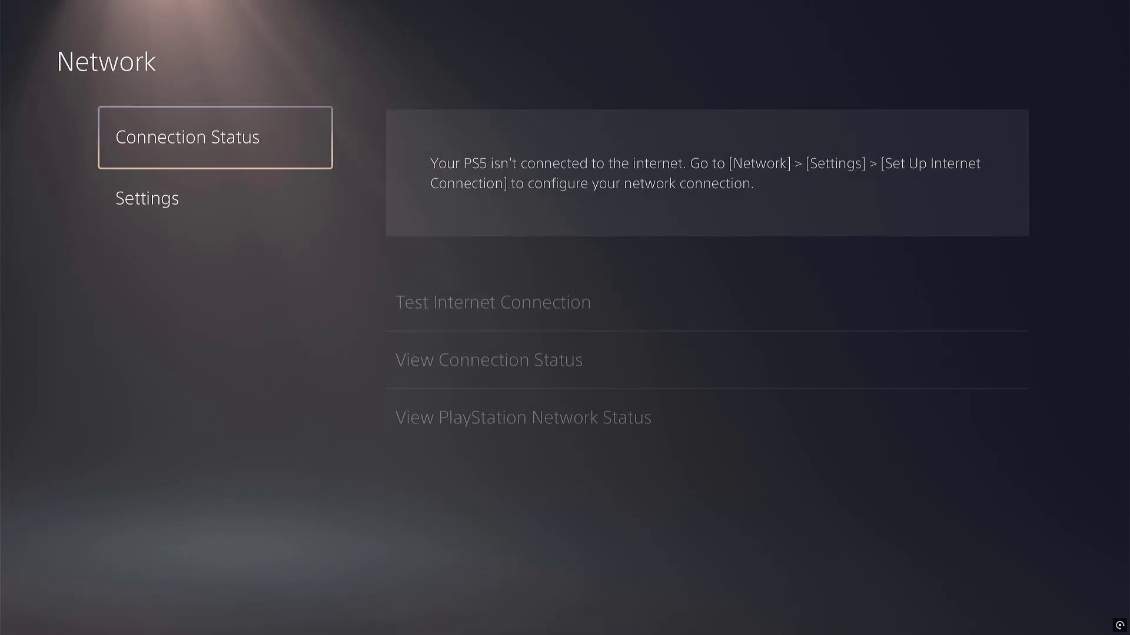
key(Down)
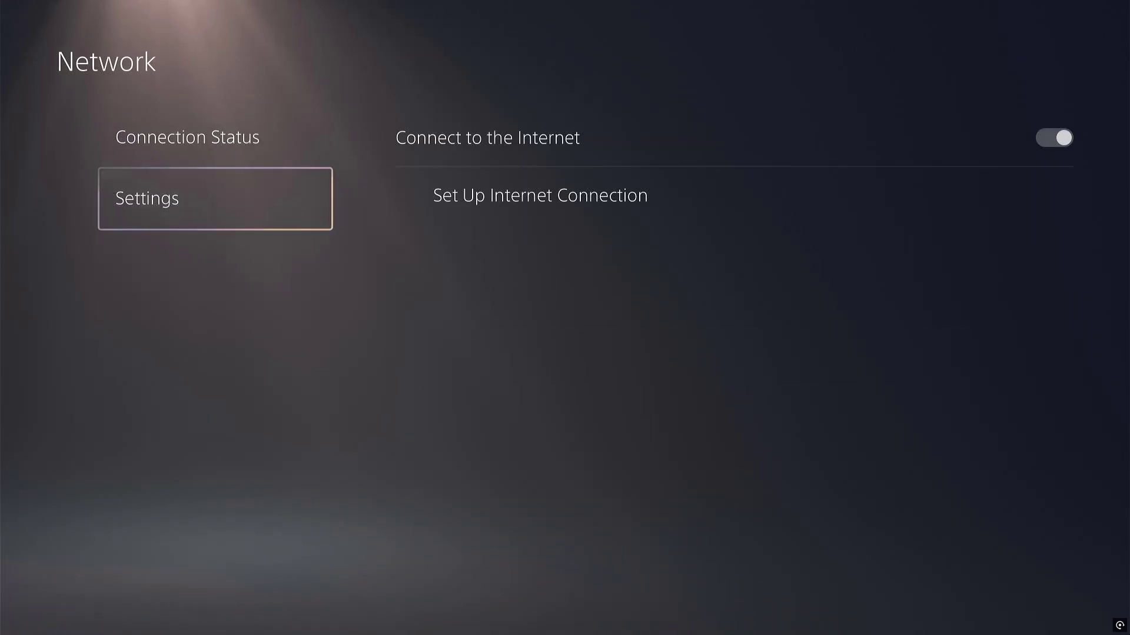
key(Right)
key(Down)
key(Return)
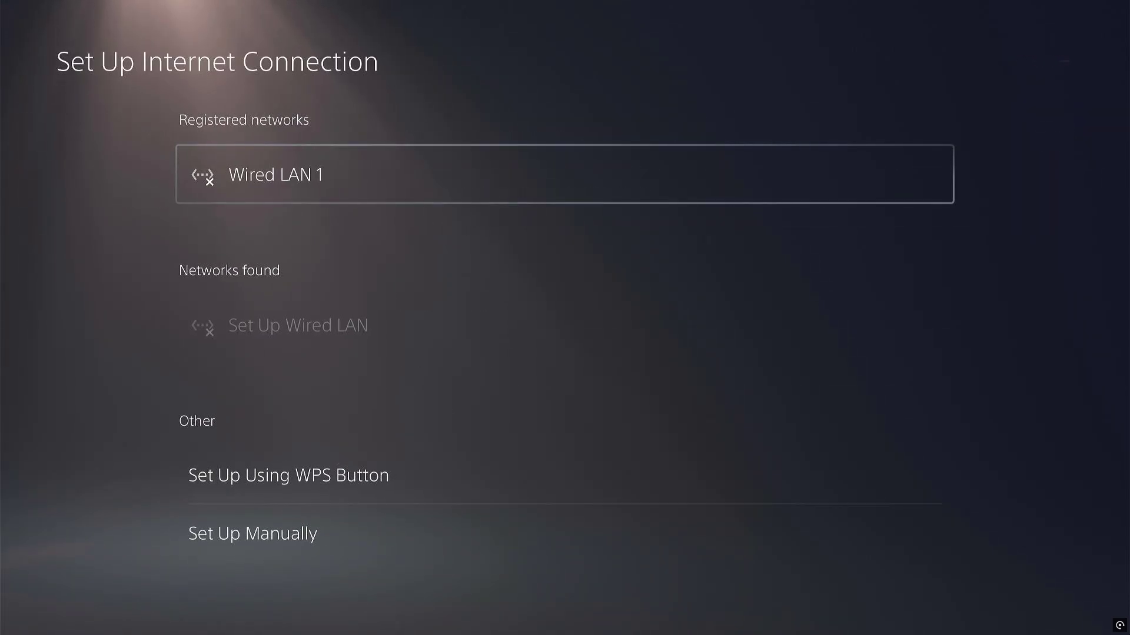
- Start a manual network setup that uses Wi-Fi with manually entered details
key(Down)
key(Down)
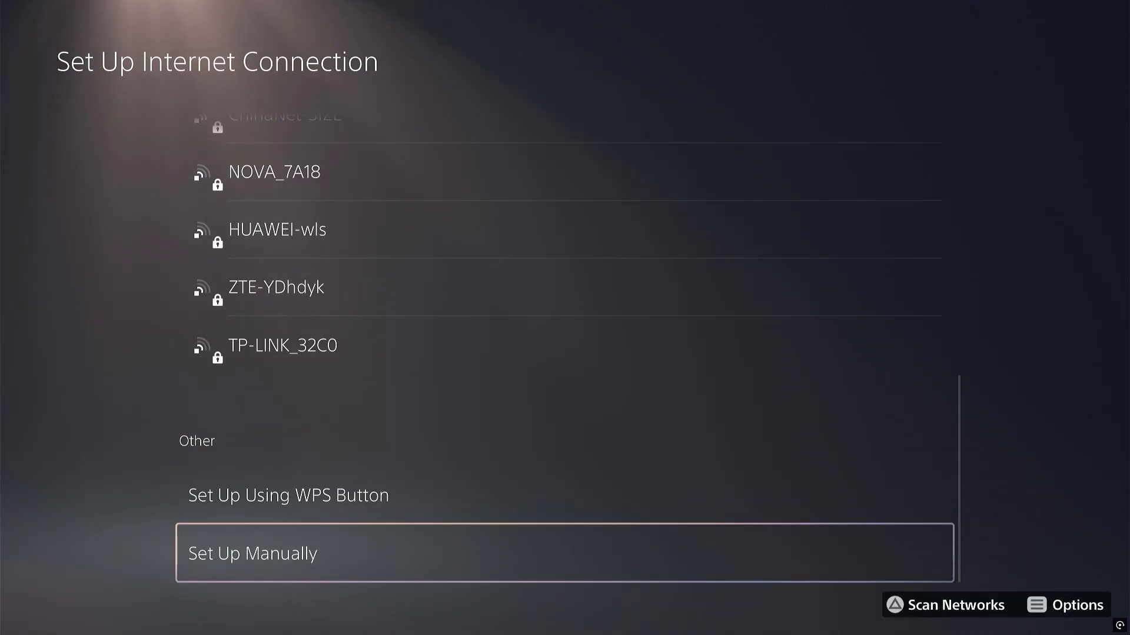
key(Return)
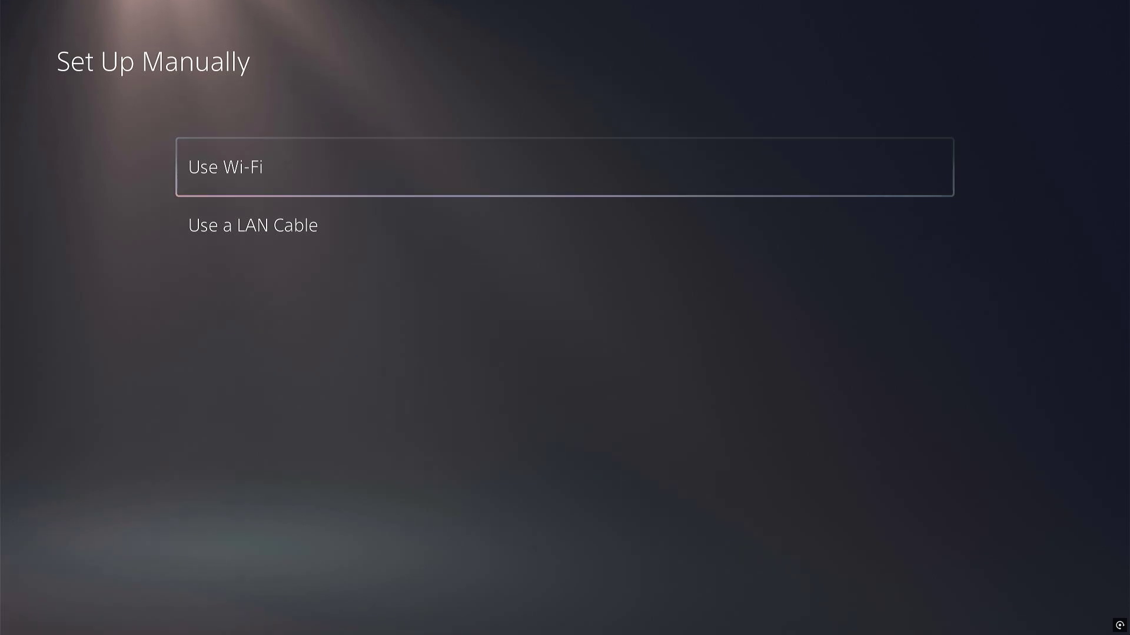
key(Return)
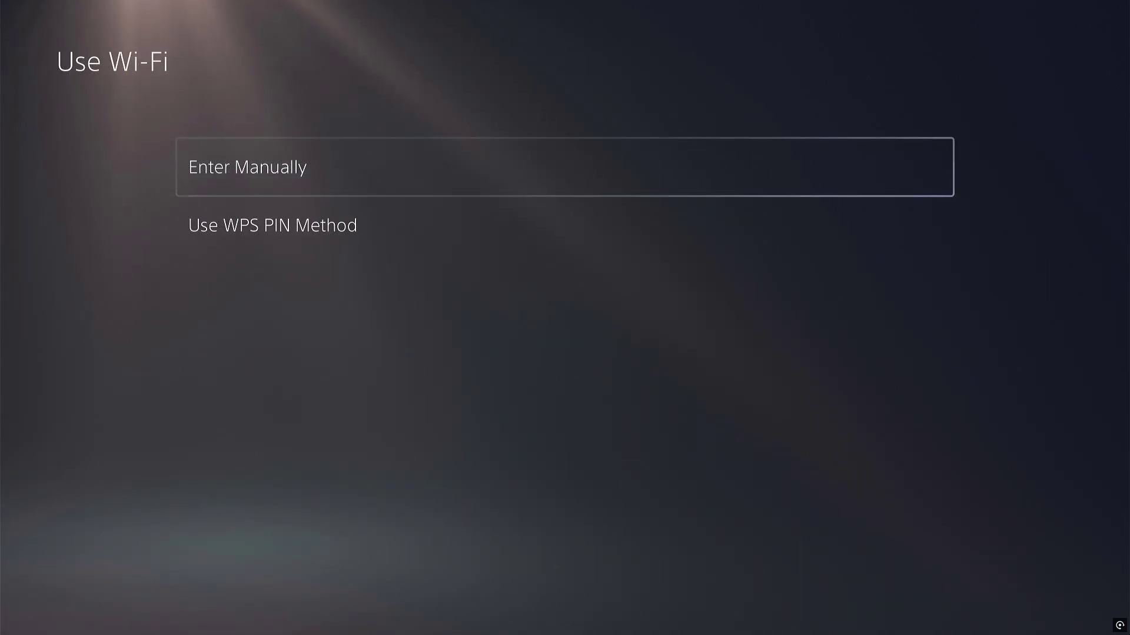
key(Return)
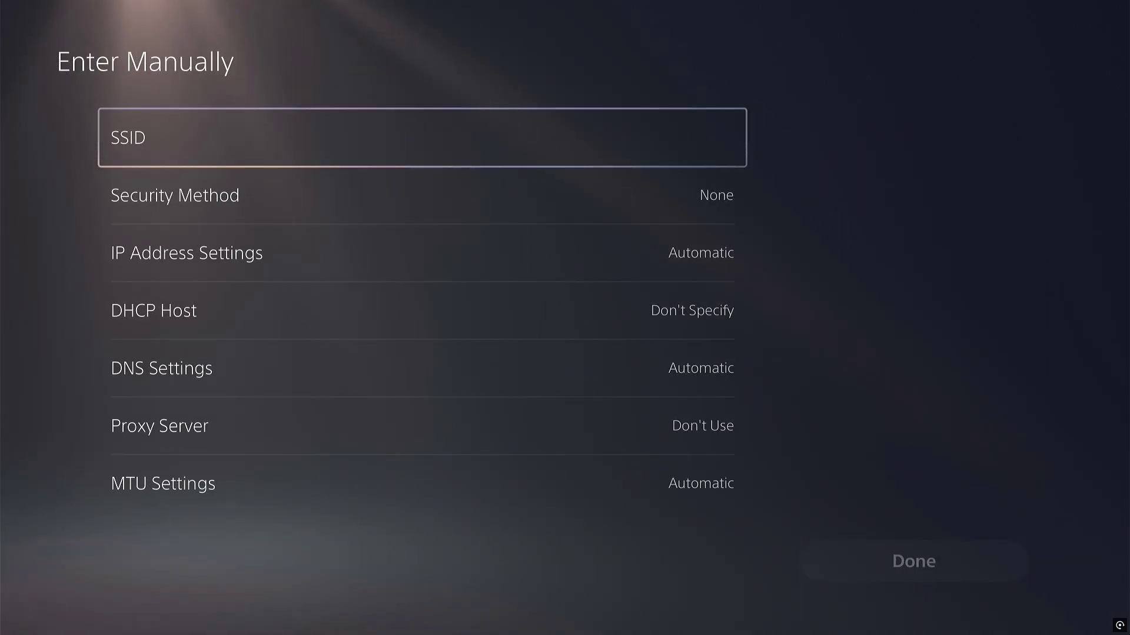
- Set the SSID of the new Wi-Fi connection to "Network"
key(Return)
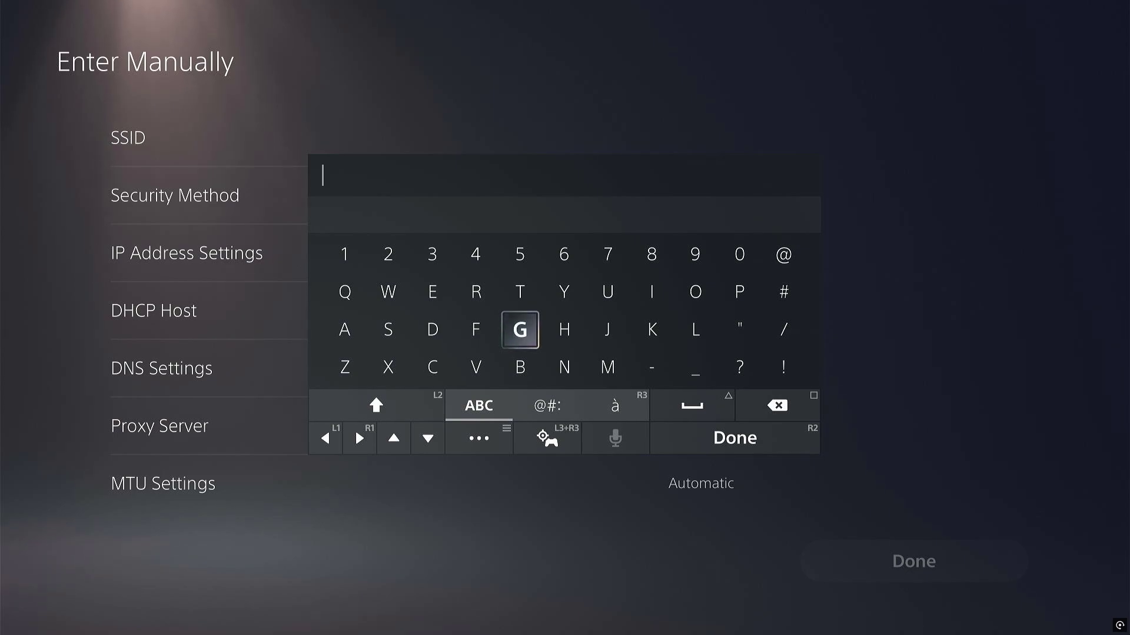
key(Down)
key(Right)
text(N)
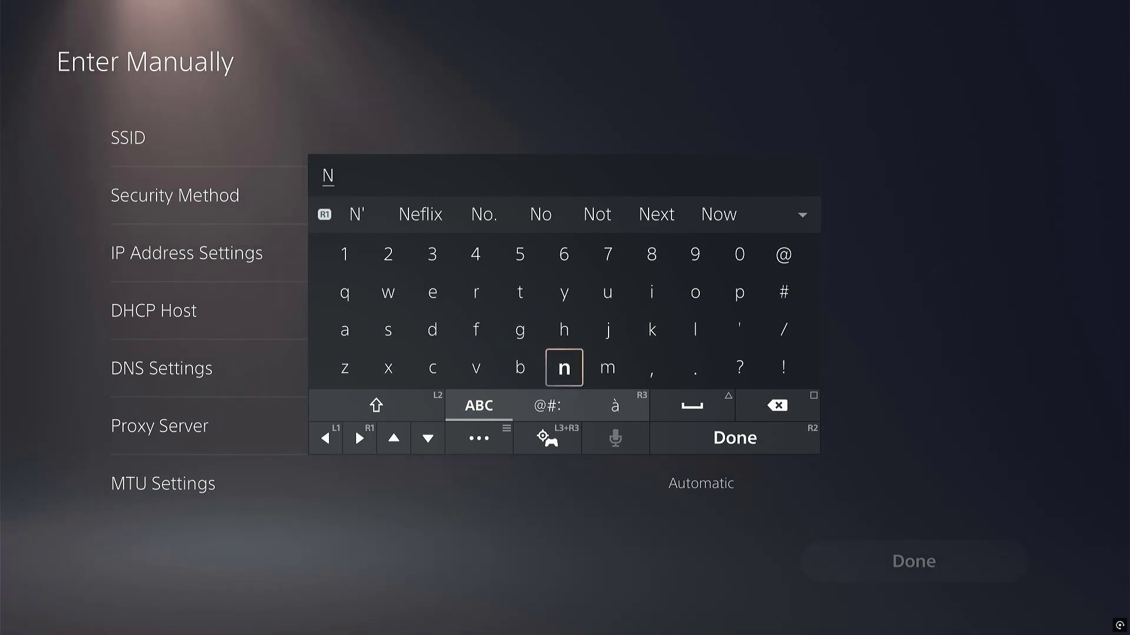
key(Up)
key(Up)
key(Left)
key(Left)
key(Left)
text(e)
key(Right)
key(Right)
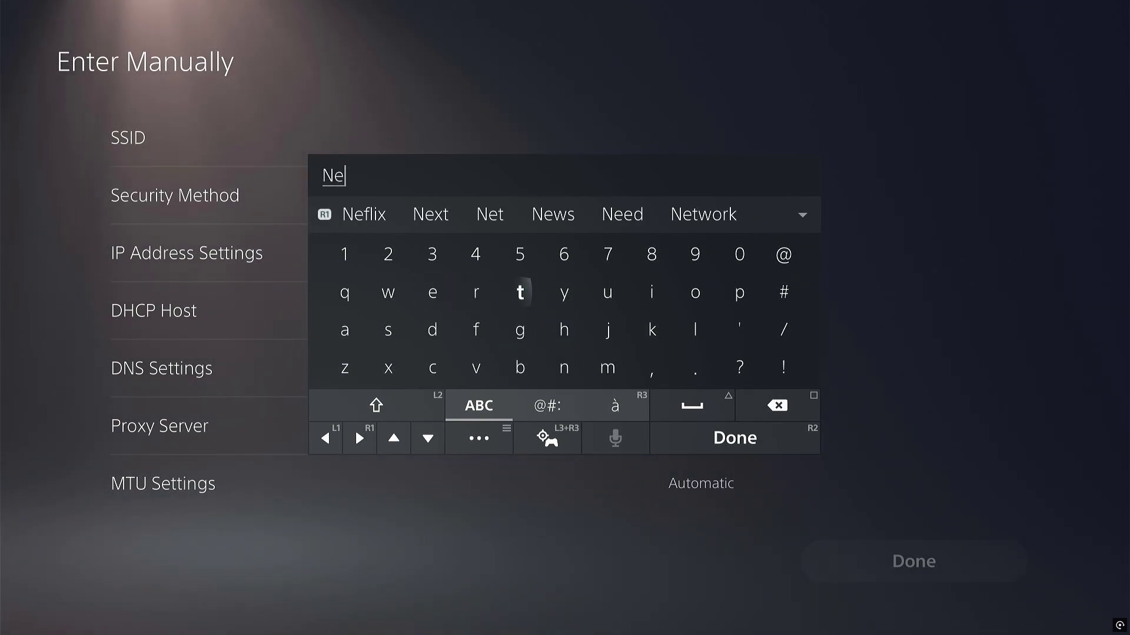
text(t)
key(Left)
key(Left)
key(Left)
text(w)
key(Right)
key(Right)
key(Right)
key(Right)
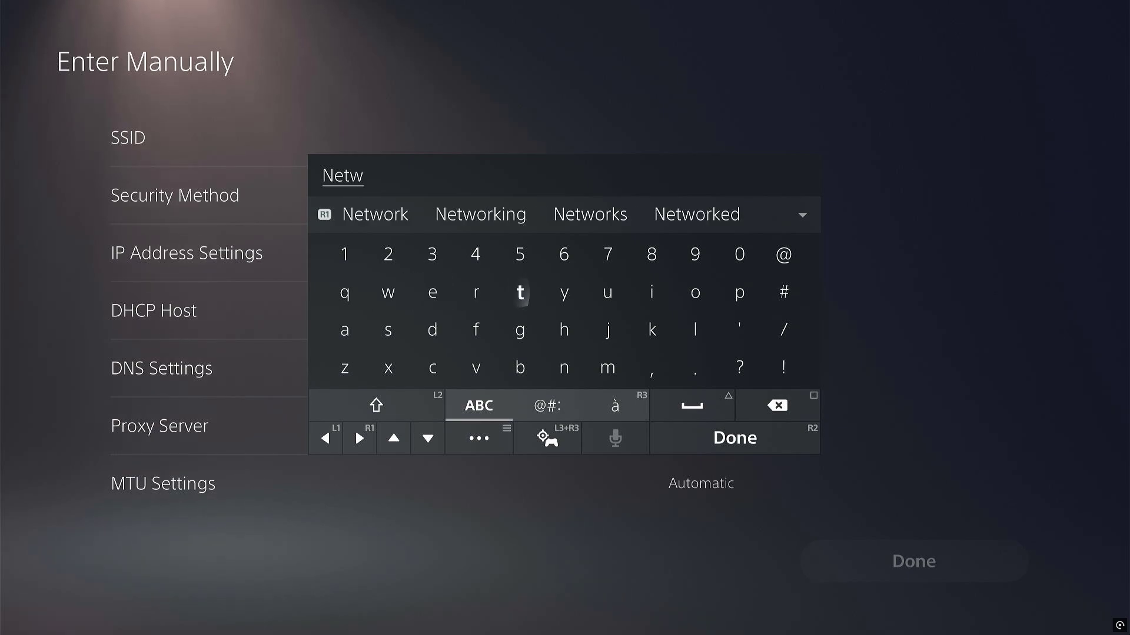
key(Left)
key(Left)
key(Left)
key(Left)
key(Left)
key(Left)
key(Up)
key(Up)
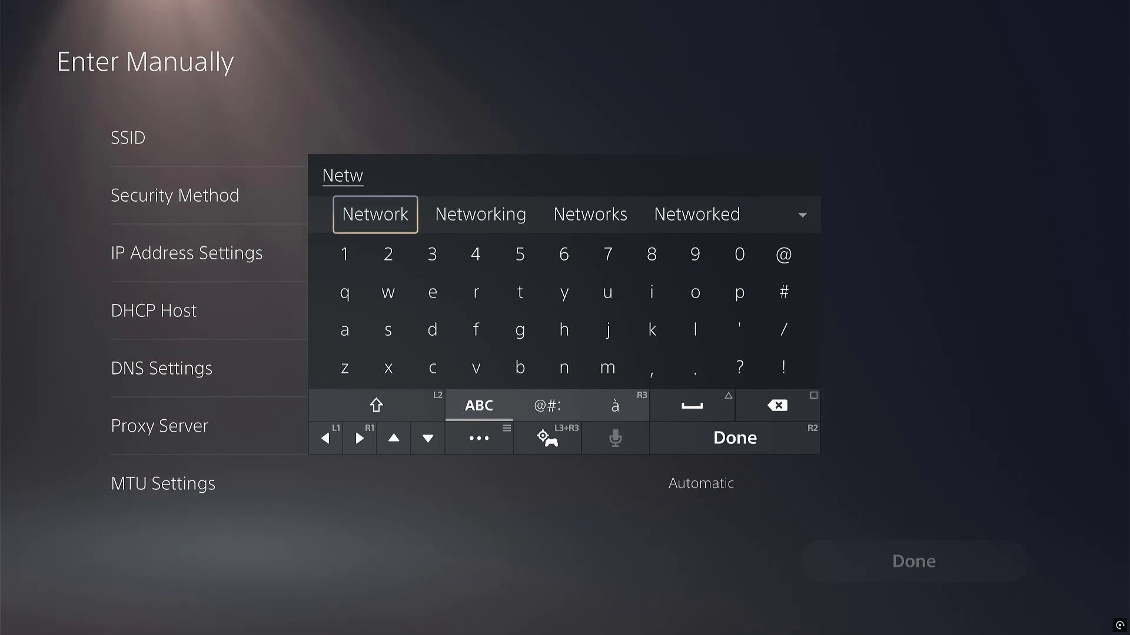
key(Return)
key(BackSpace)
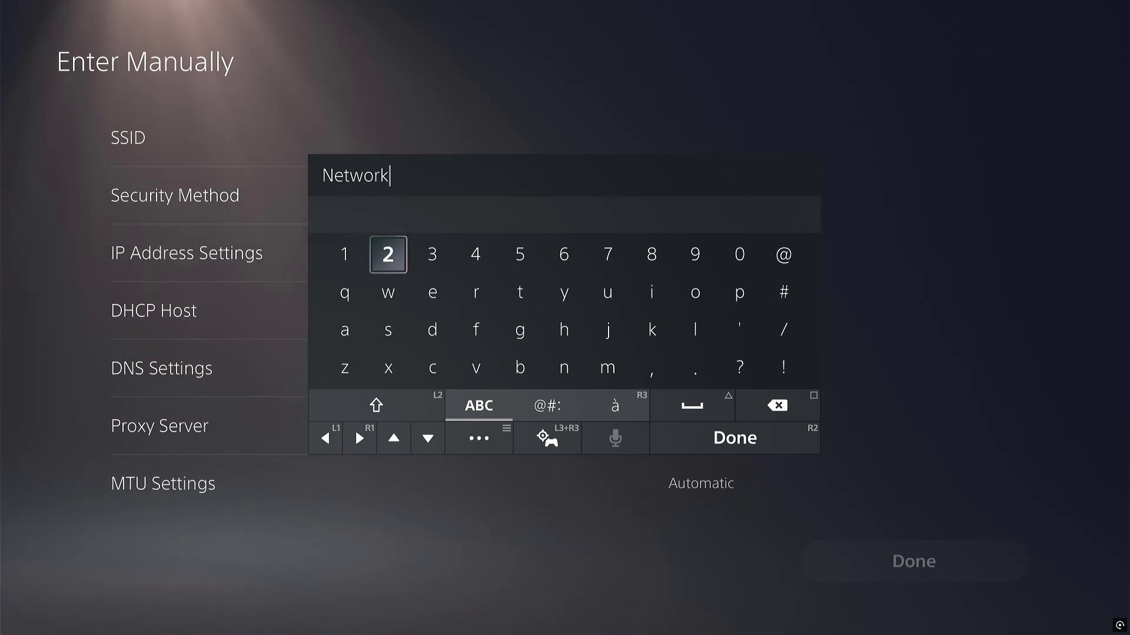
key(Down)
key(Escape)
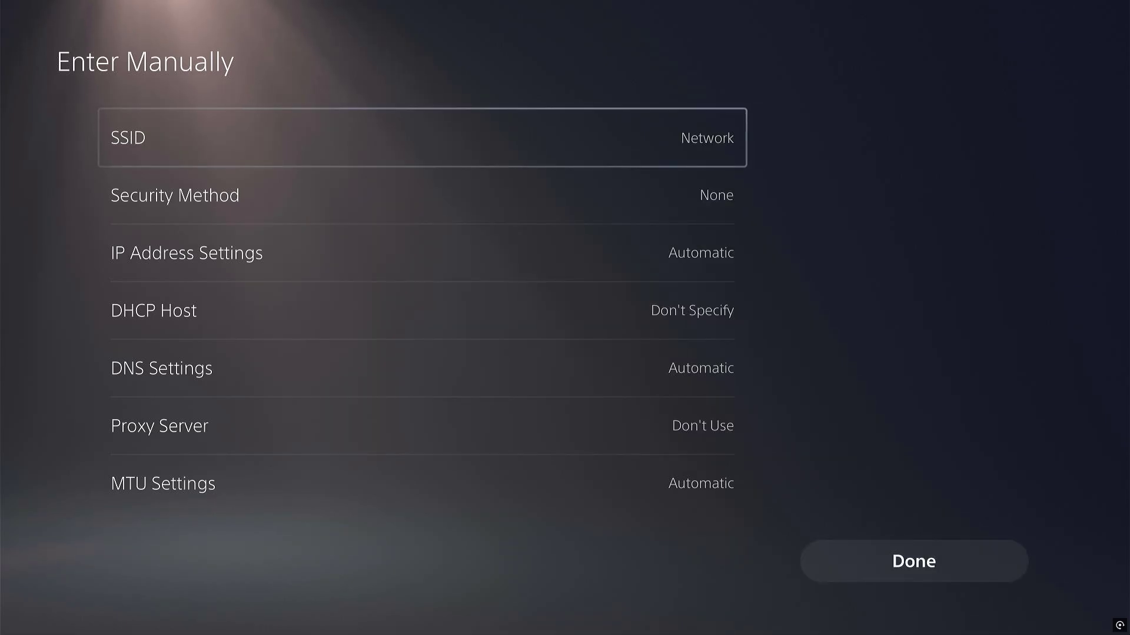
- Set the connection's security method to WPA-Personal/WPA2-Personal/WPA3-Personal
key(Down)
key(Return)
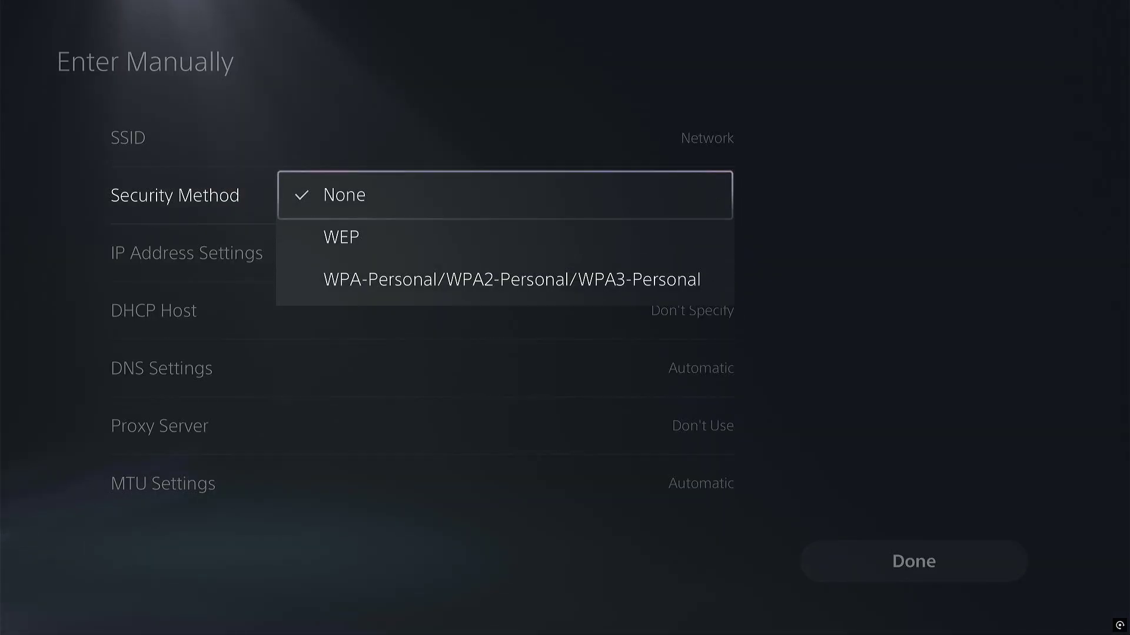
key(Down)
key(Down)
key(Return)
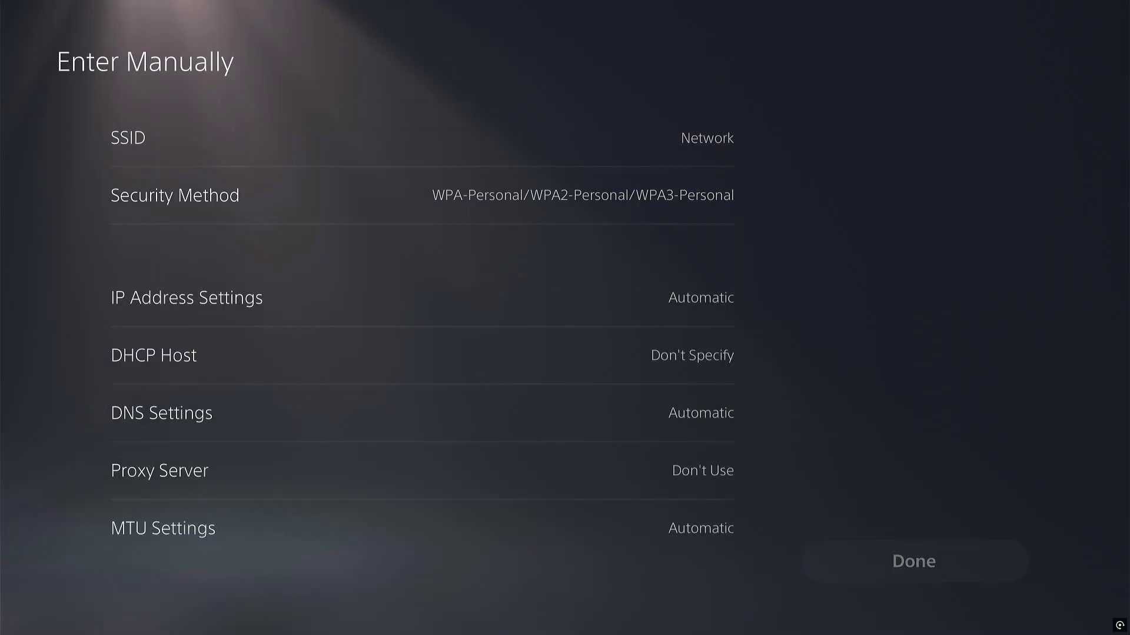
- Enter the Wi-Fi password for the new connection
key(Down)
key(Return)
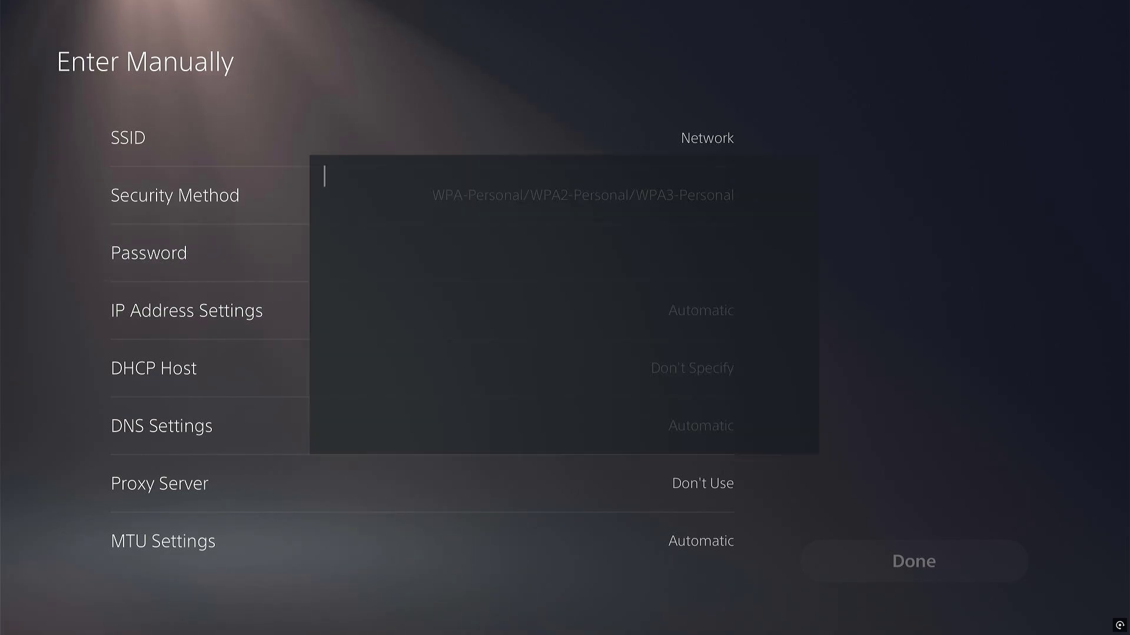
key(Right)
key(Right)
key(Up)
key(Up)
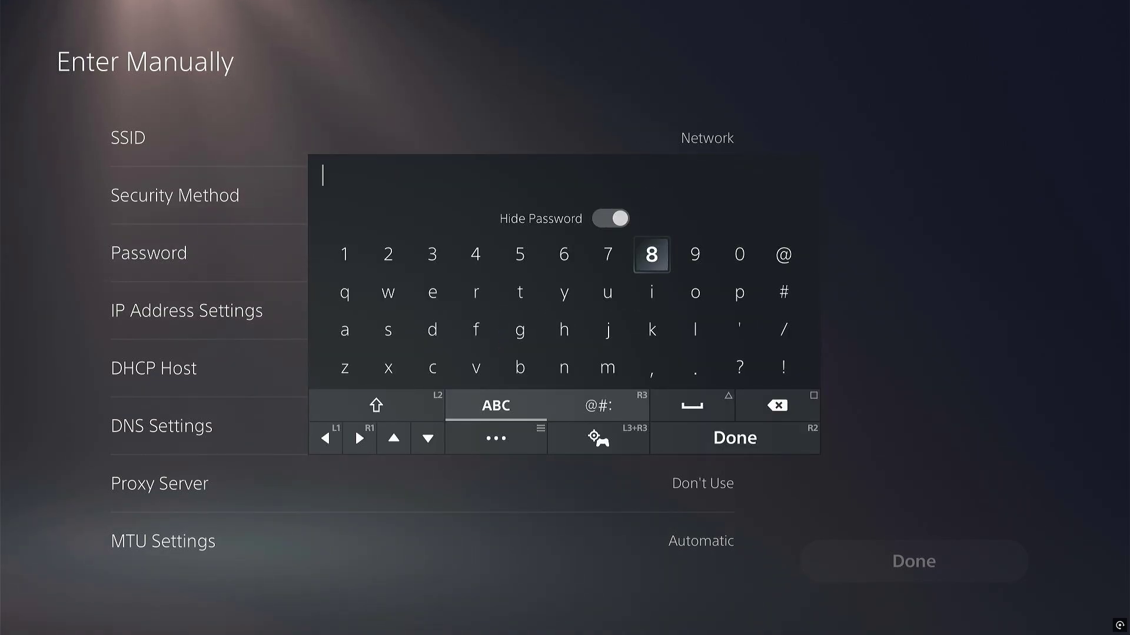
key(Right)
key(Return)
key(Return)
key(Return)
key(Return)
key(Left)
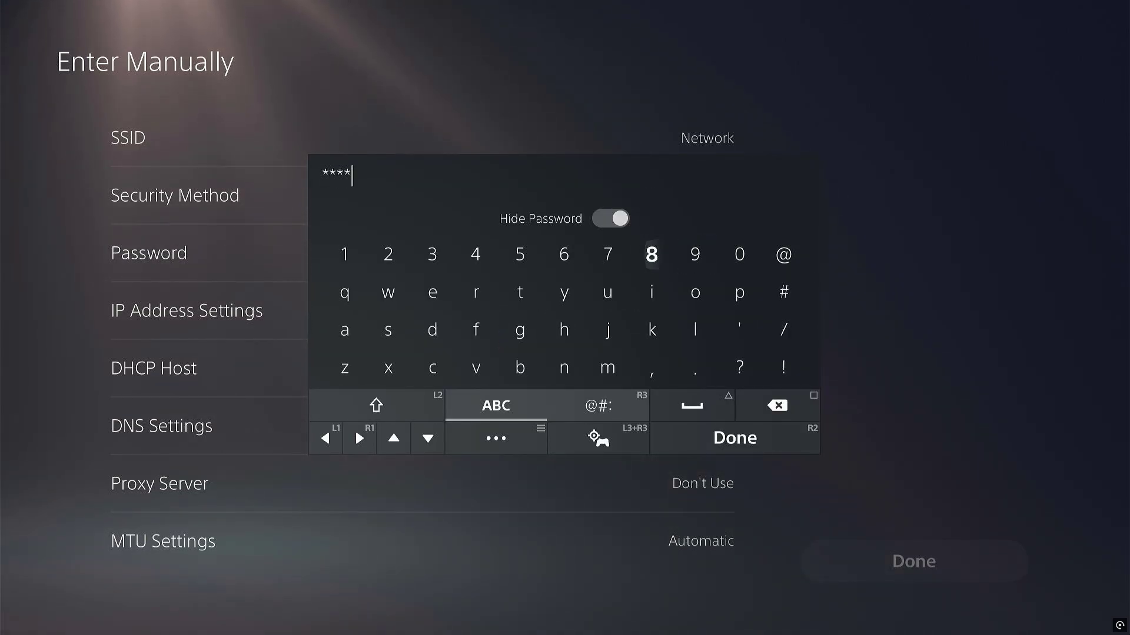
key(Left)
key(Left)
key(Left)
key(Left)
key(Left)
key(Left)
key(Left)
key(Return)
key(Return)
key(Return)
key(Return)
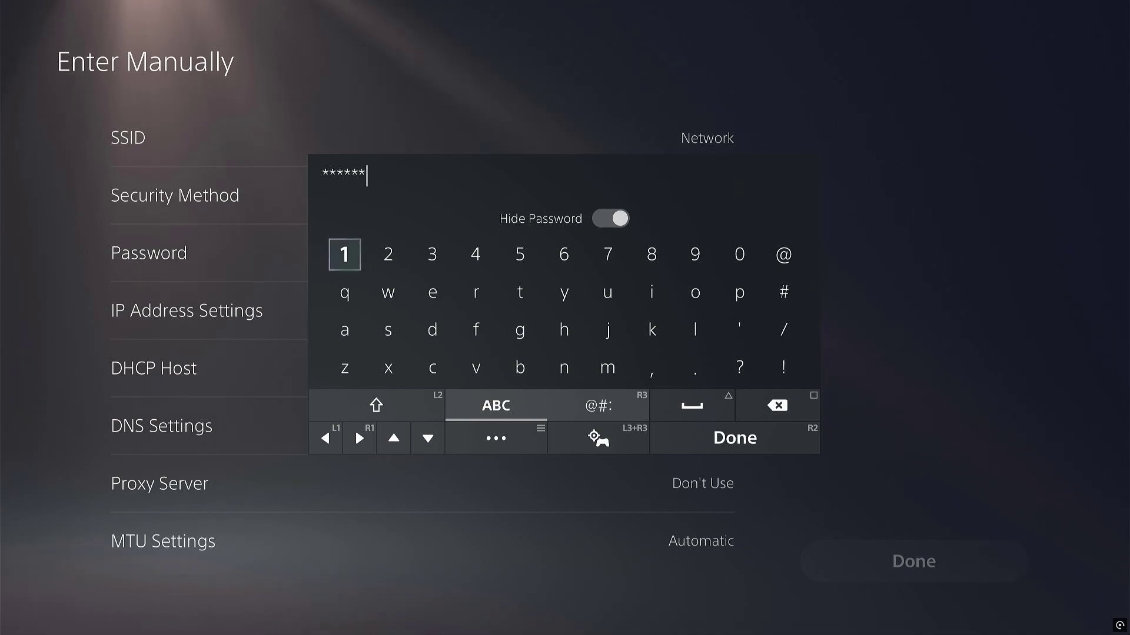
key(Return)
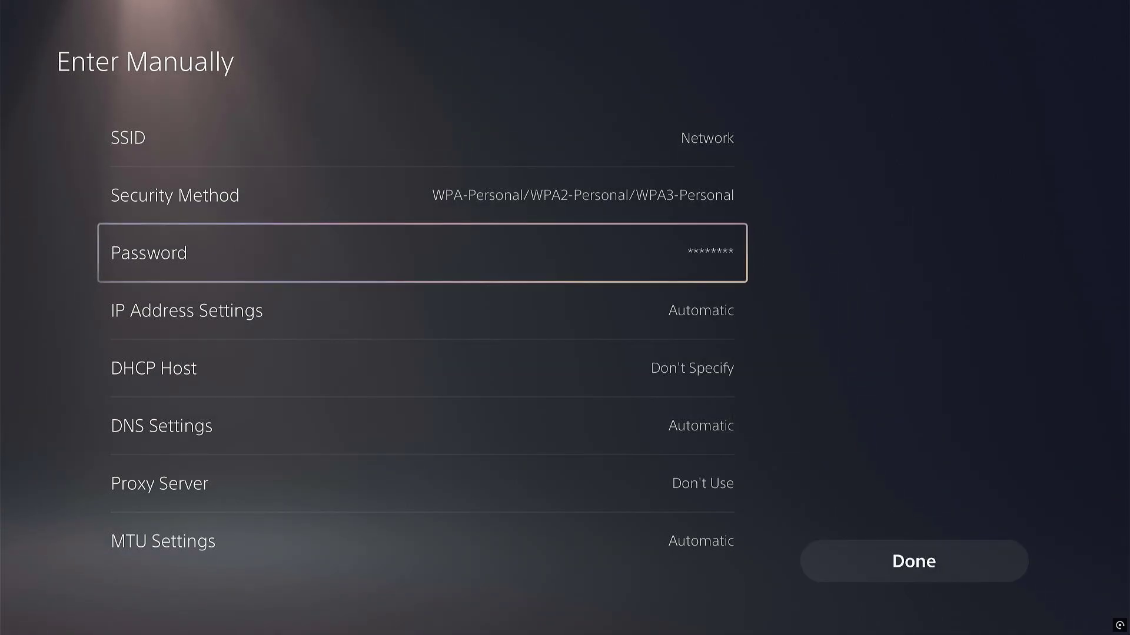
- Change the connection's DNS settings to Manual
key(Down)
key(Down)
key(Down)
key(Down)
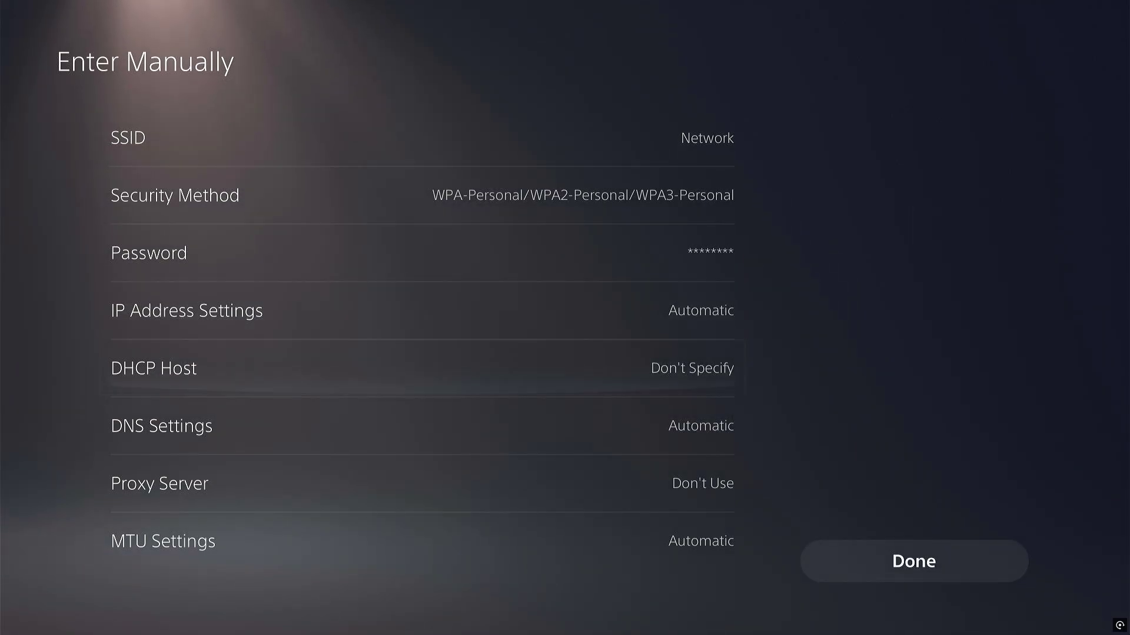
key(Up)
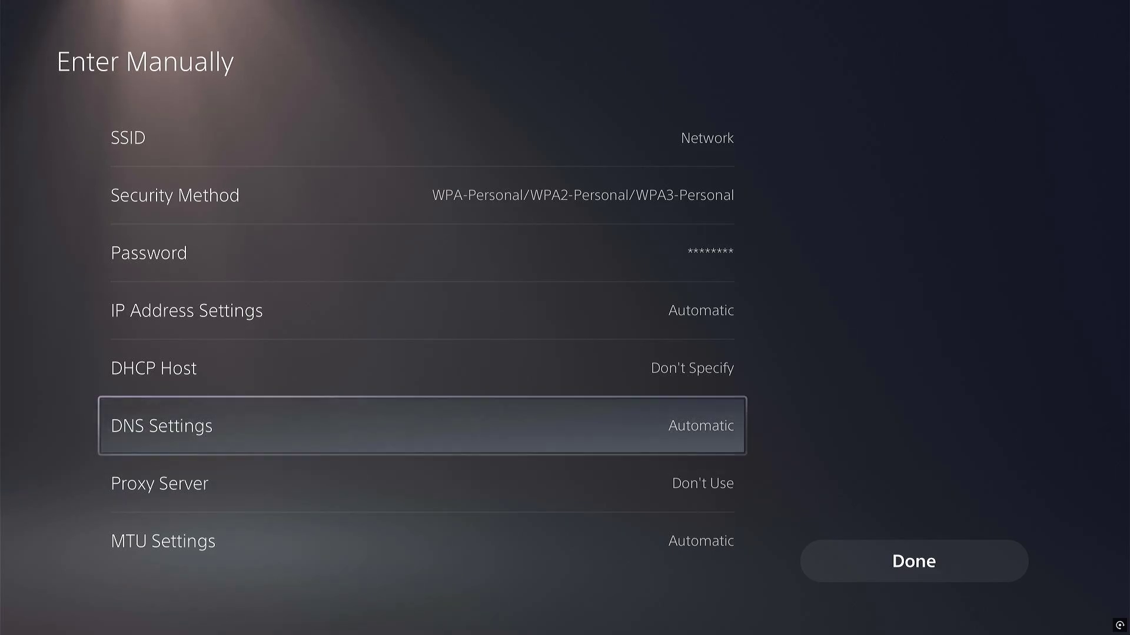
key(Return)
key(Down)
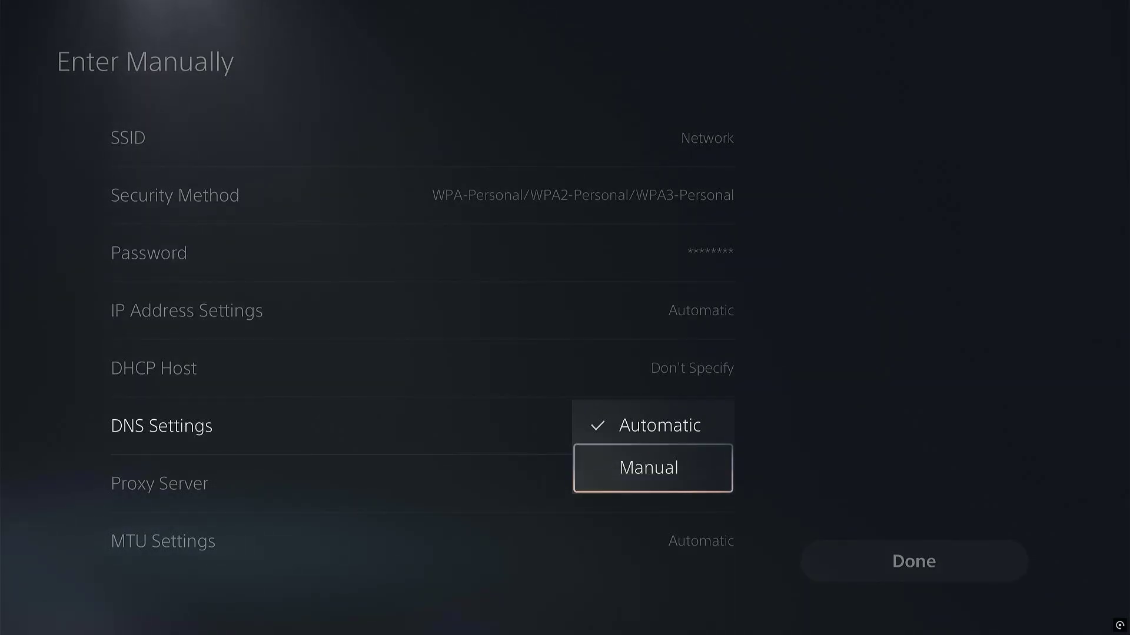
key(Return)
- Set the primary DNS of the connection to 127.0.0.2
key(Down)
key(Return)
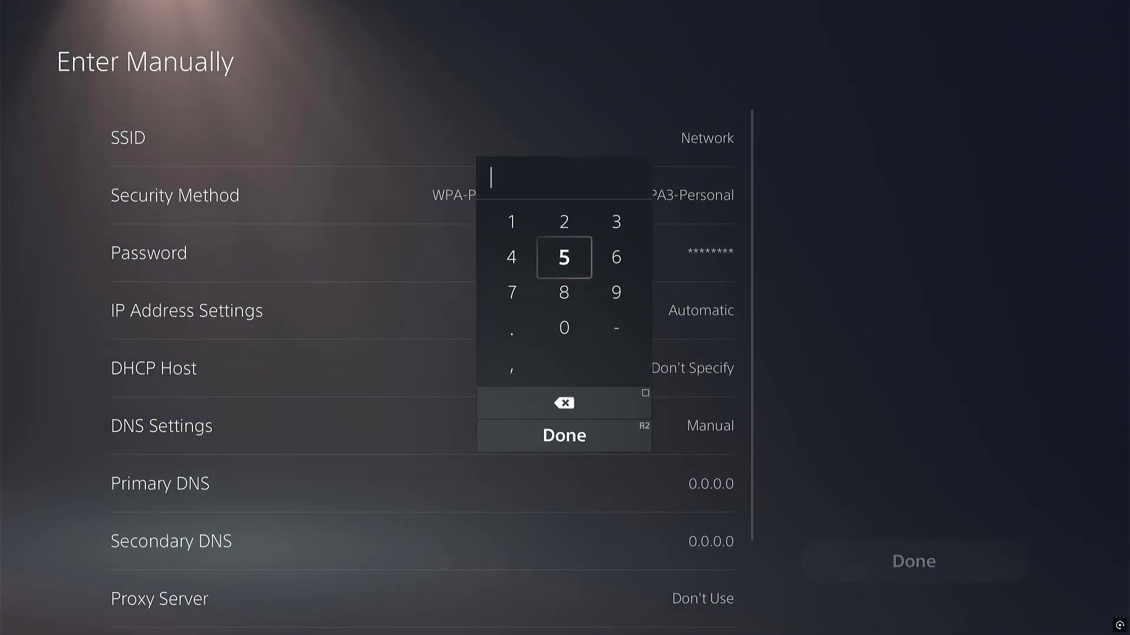
key(Left)
key(Up)
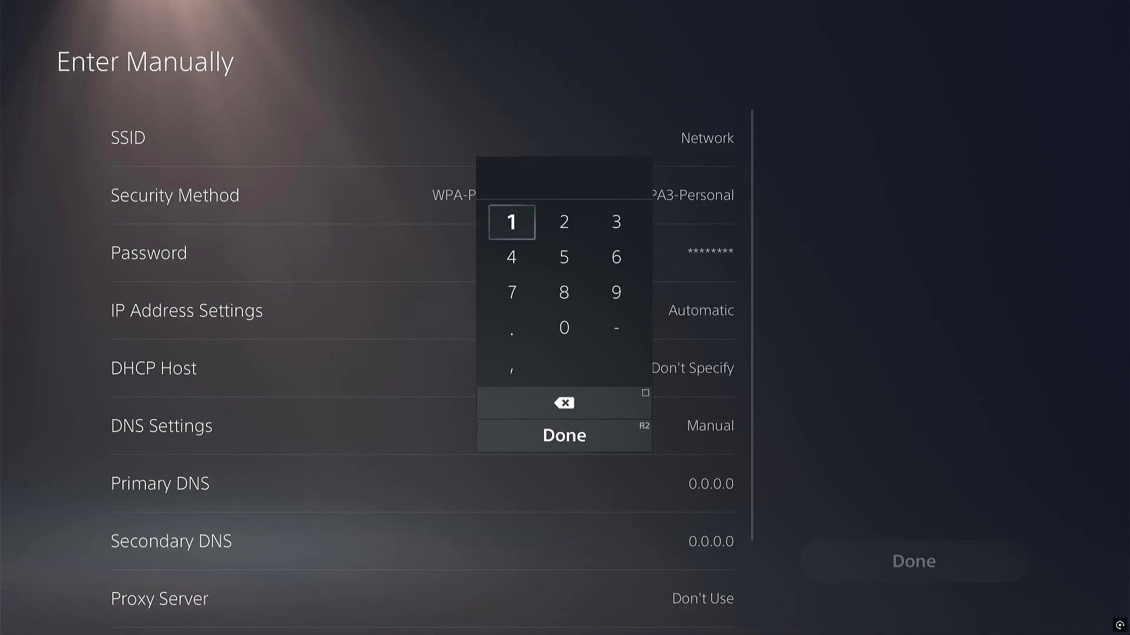
key(Return)
key(Down)
key(Down)
key(Right)
key(Up)
key(Up)
key(Return)
key(Left)
key(Down)
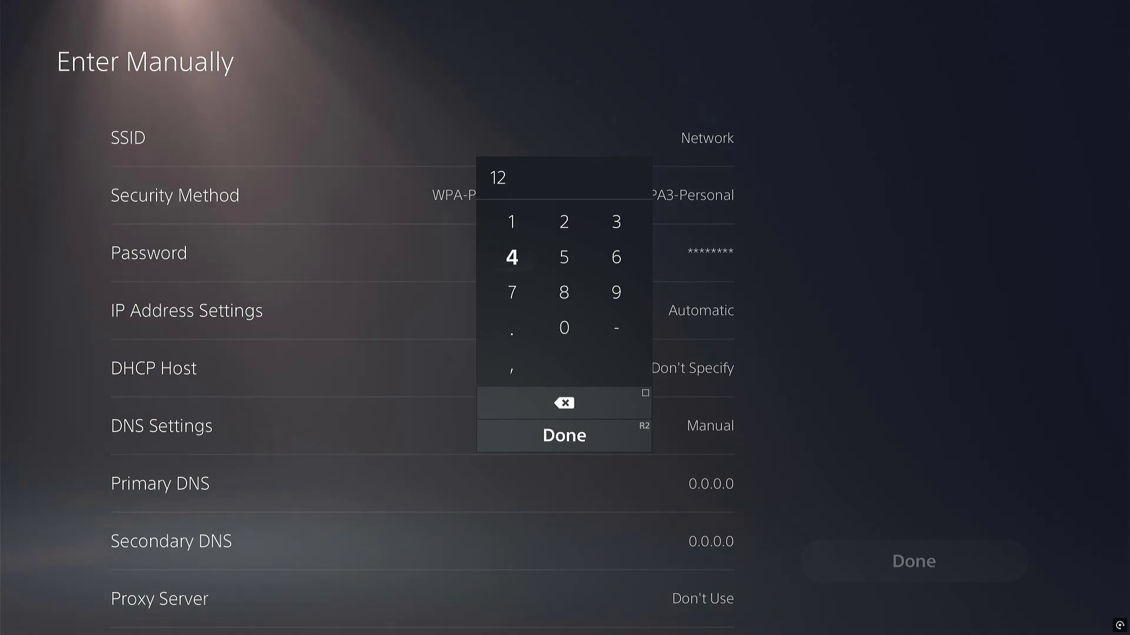
key(Down)
key(Return)
key(Down)
key(Return)
key(Right)
key(Return)
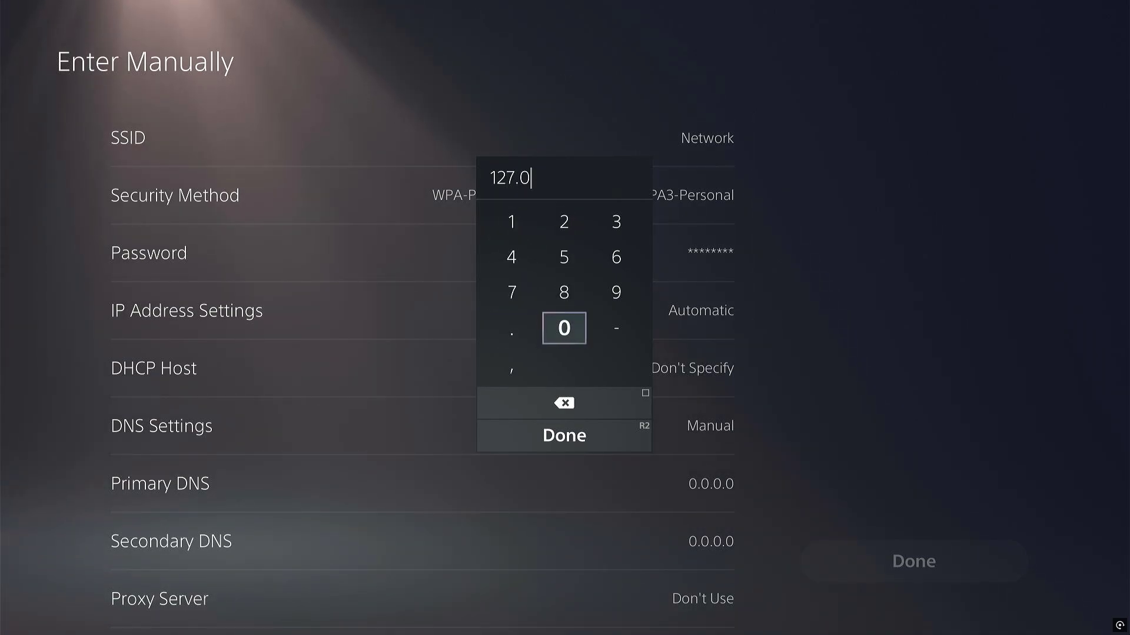
key(Left)
key(Return)
key(Right)
key(Return)
key(Left)
key(Return)
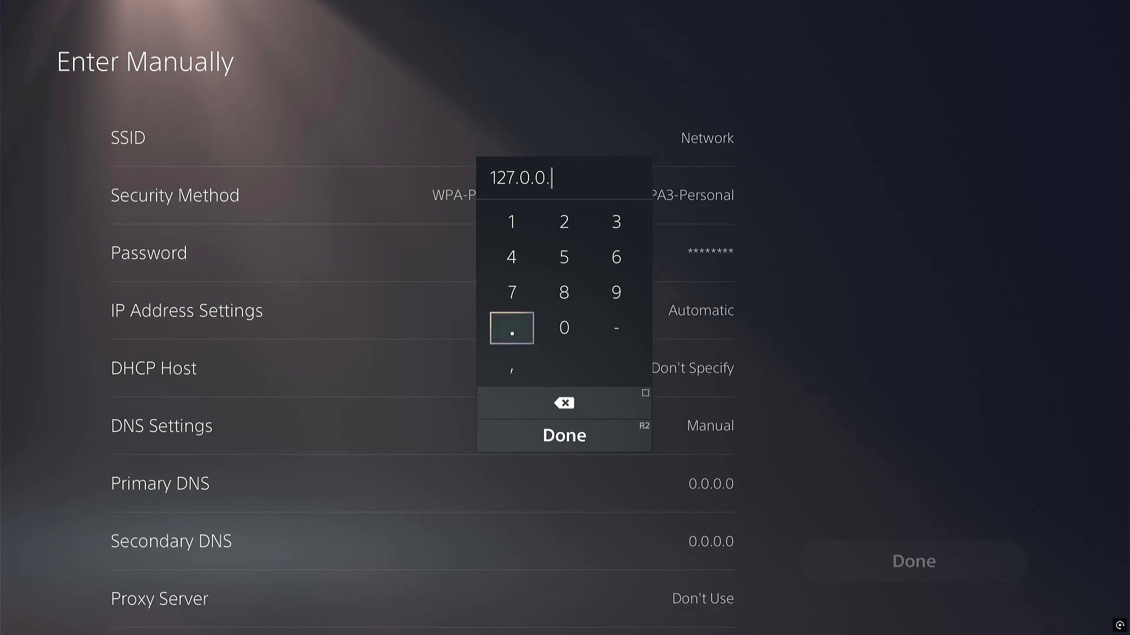
key(Right)
key(Right)
key(Up)
key(Up)
key(Left)
key(Up)
key(Return)
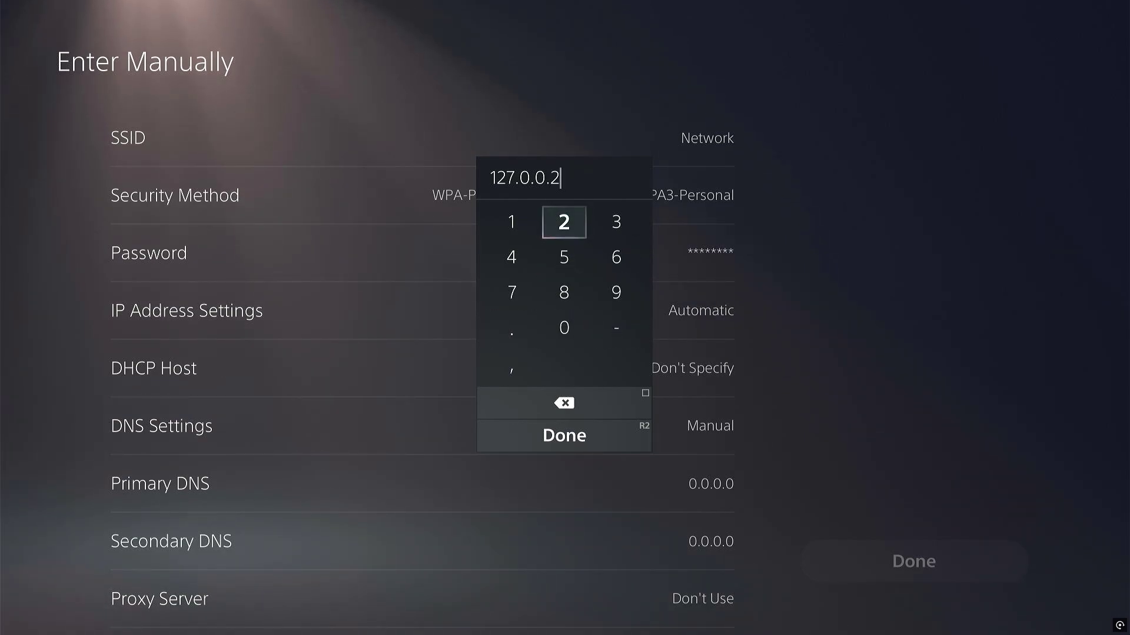
key(Escape)
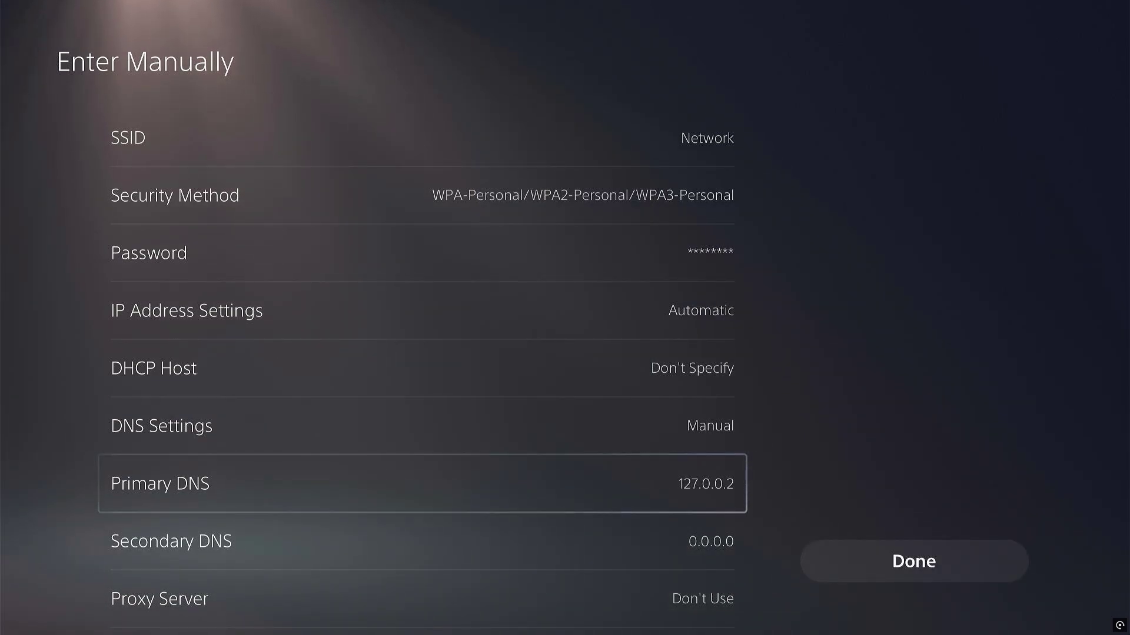
- Save the manual Wi-Fi configuration and dismiss the connection result message
key(Right)
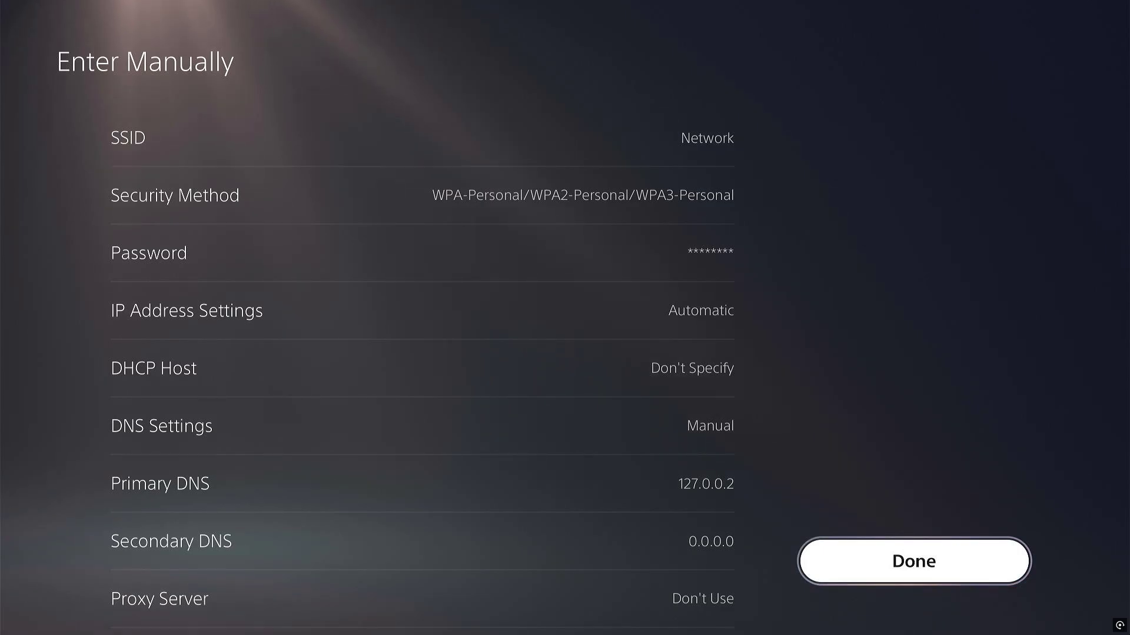
key(Return)
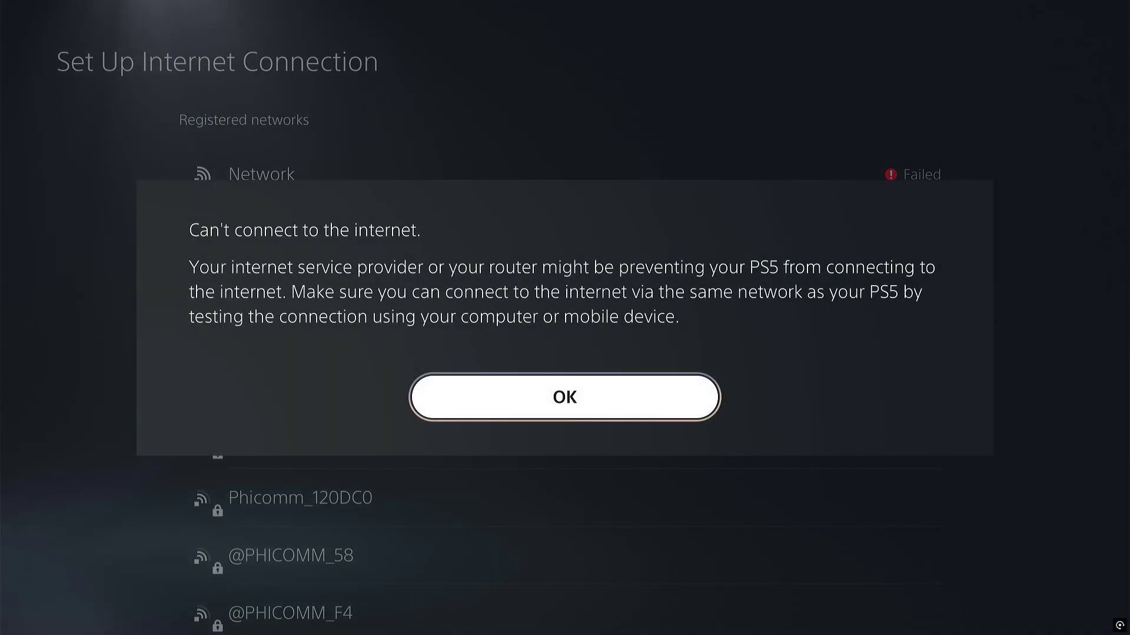
key(Return)
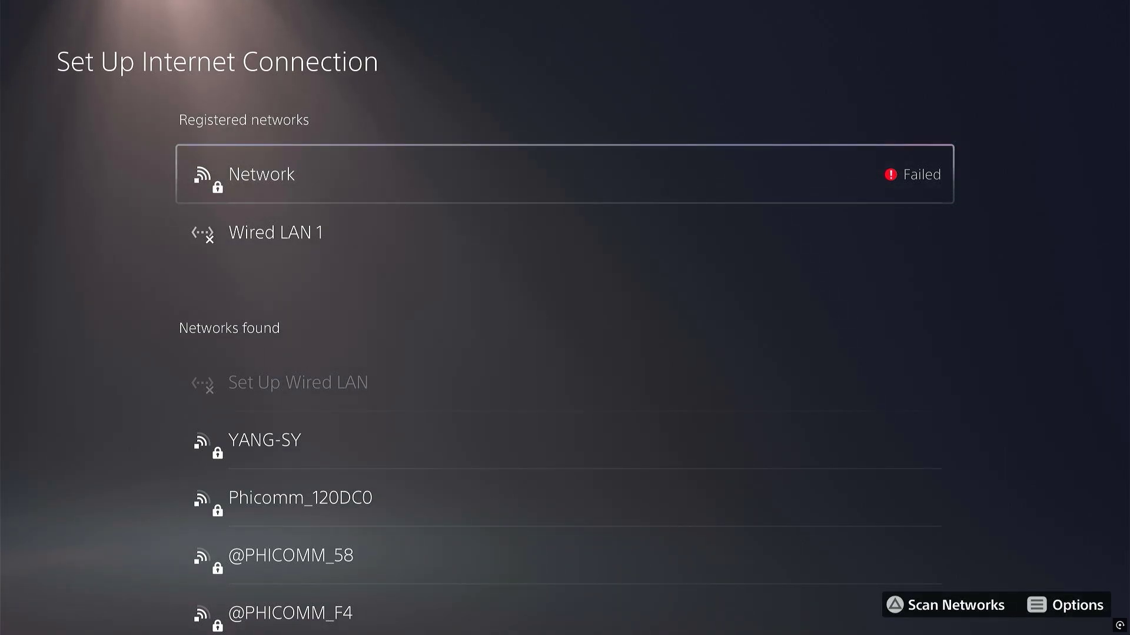
- Leave the network settings and return to the console's home screen
key(Escape)
key(Escape)
key(Escape)
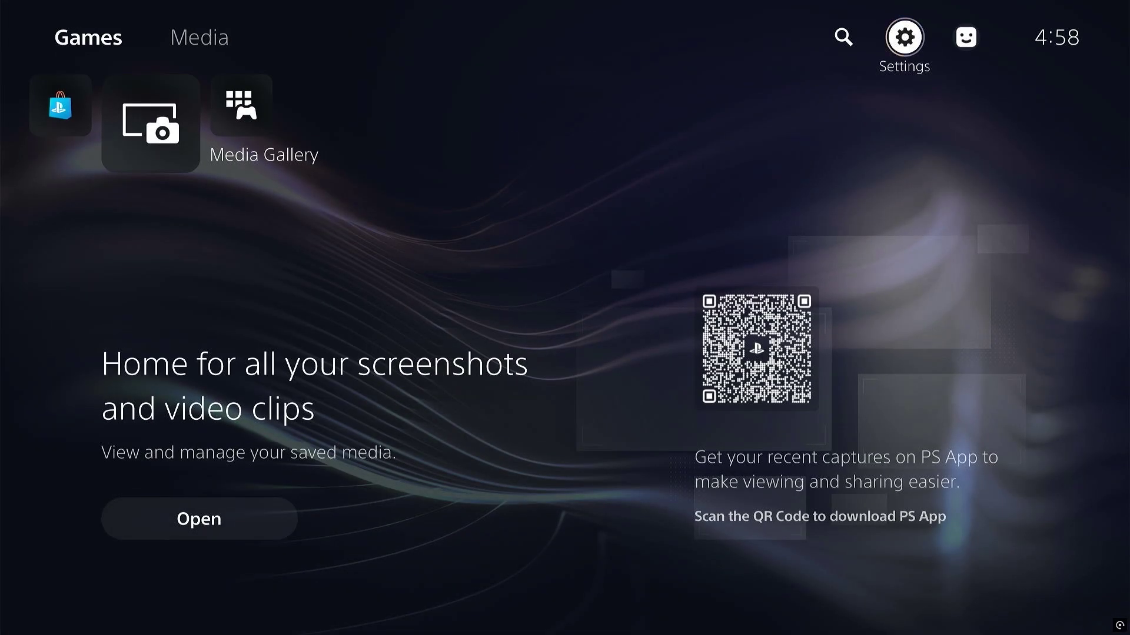
- Switch the console's home screen to the Media section and select the YouTube app
key(Right)
key(Left)
key(Left)
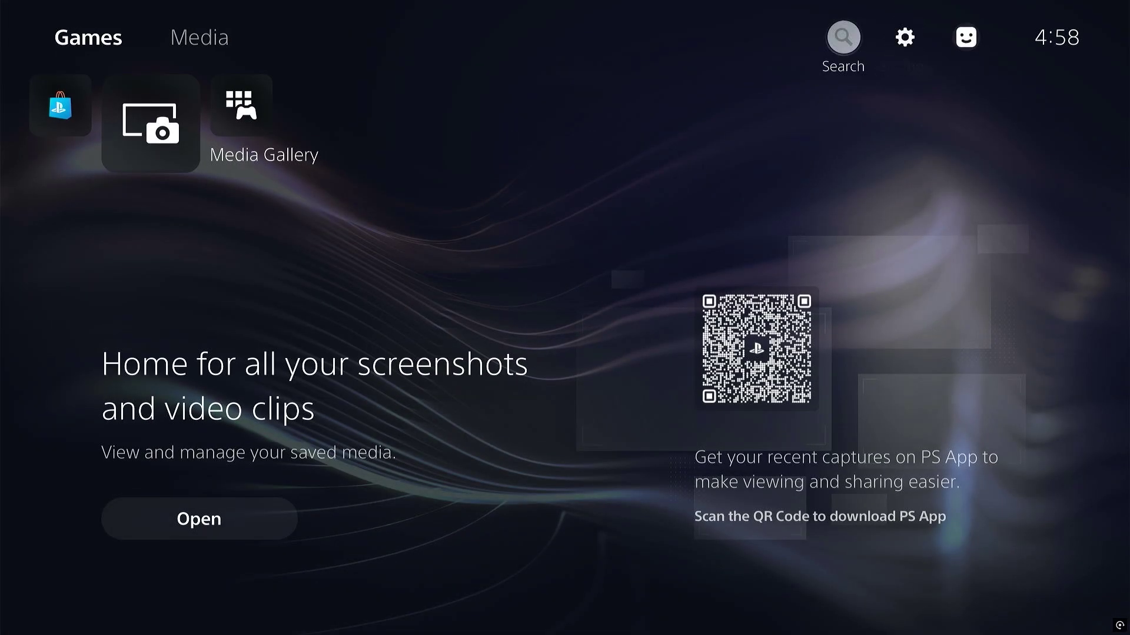
key(Left)
key(Return)
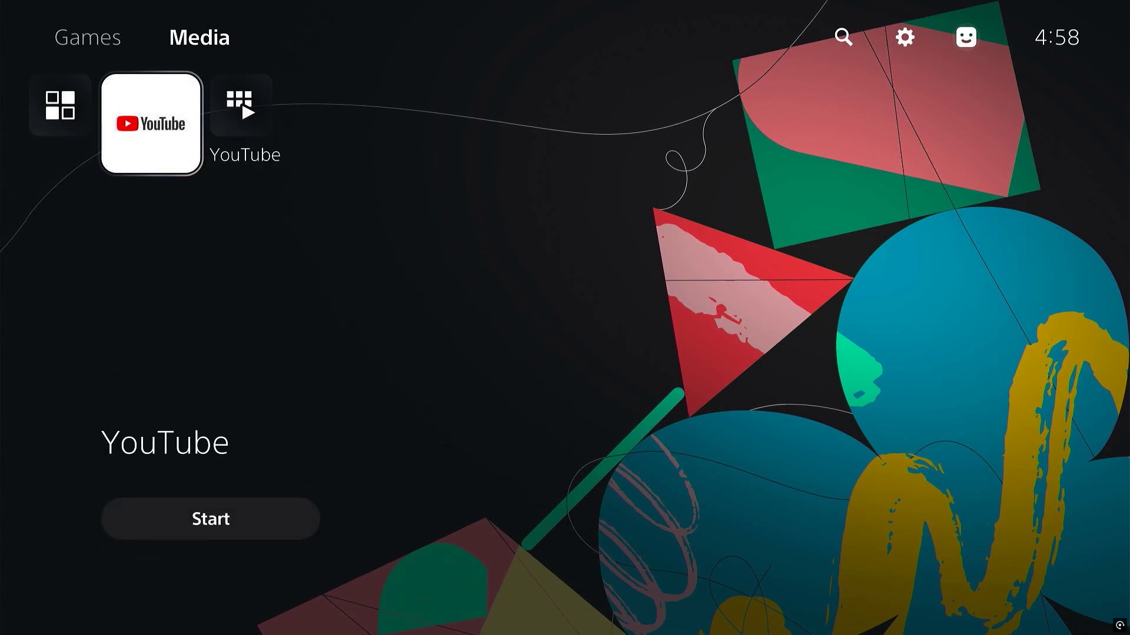
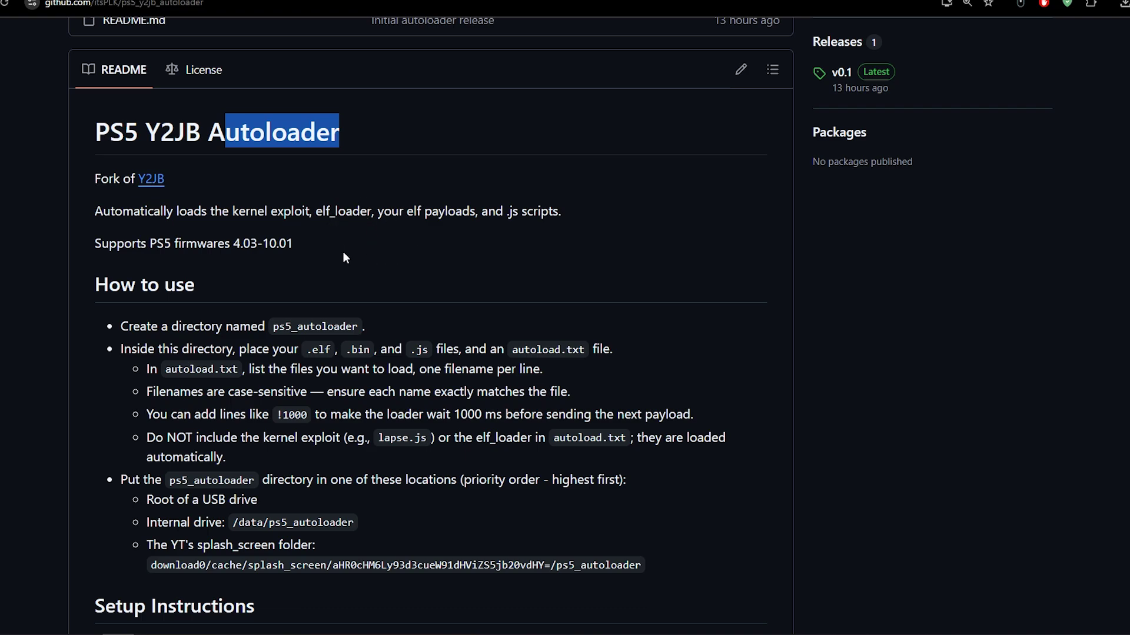
- Review the supported firmwares, usage steps and setup instructions in the PS5 Y2JB Autoloader README on GitHub
scroll(341, 234, down, 1)
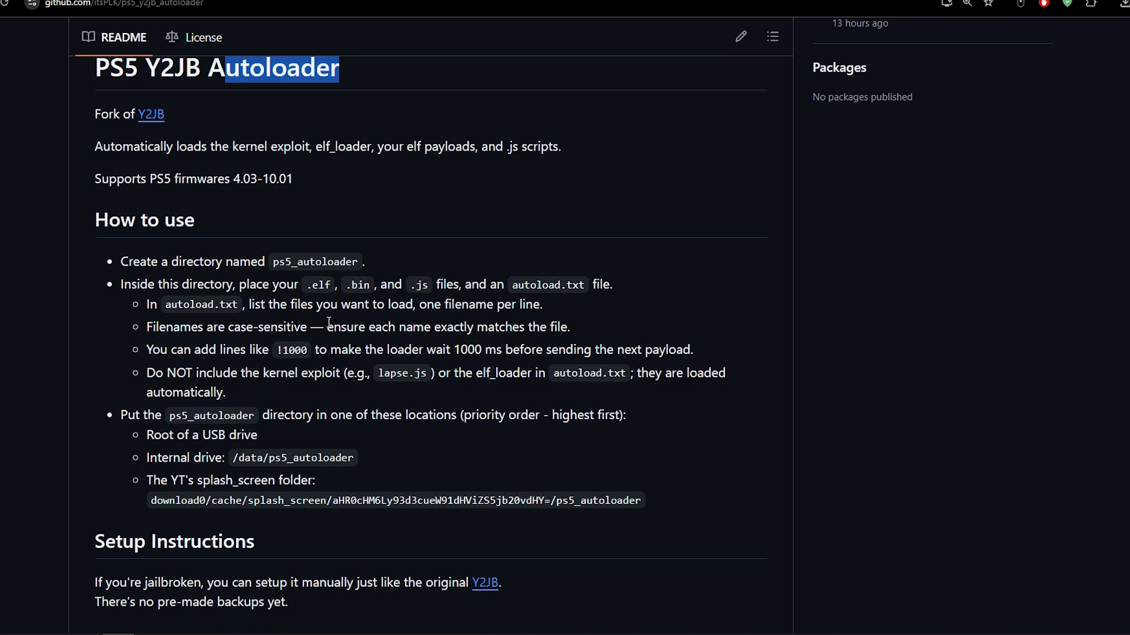
scroll(329, 321, down, 1)
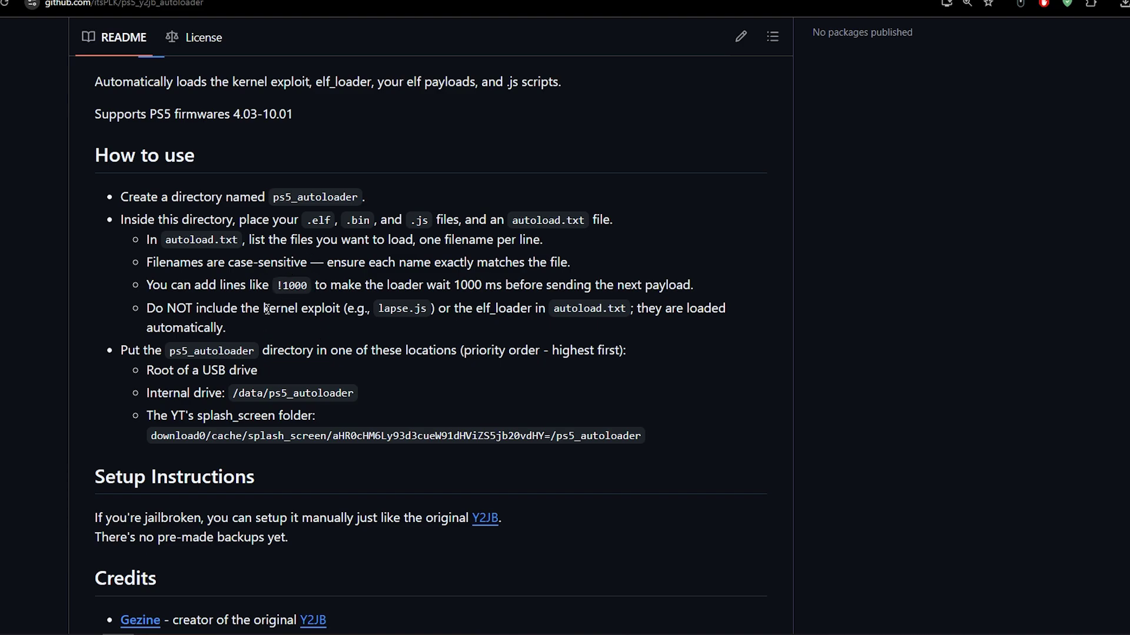
scroll(267, 309, down, 1)
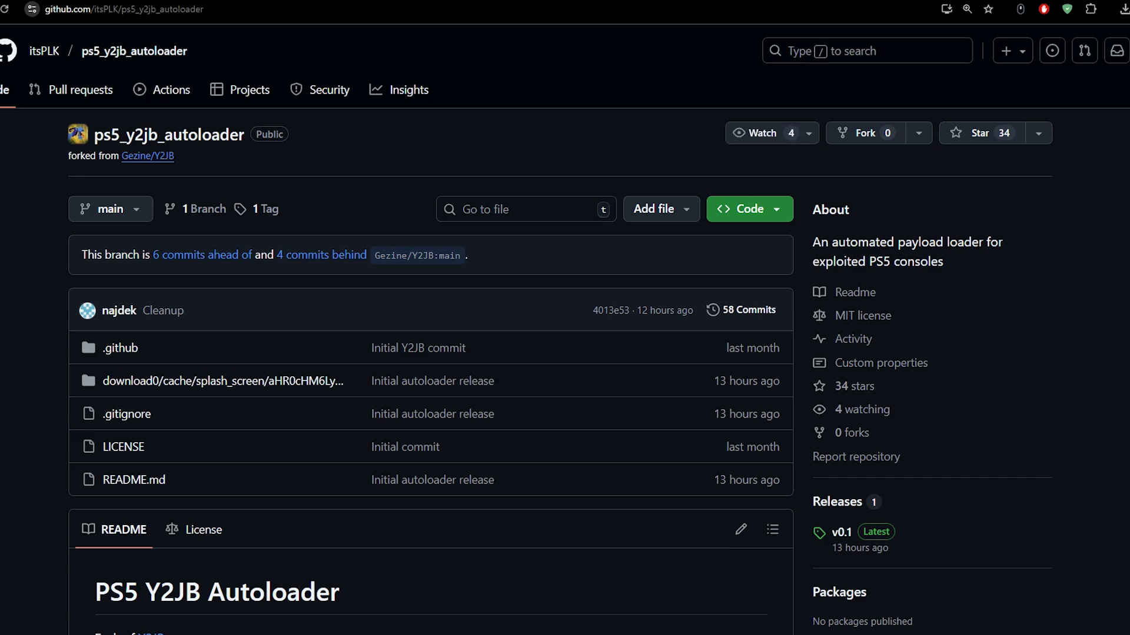
scroll(565, 325, down, 4)
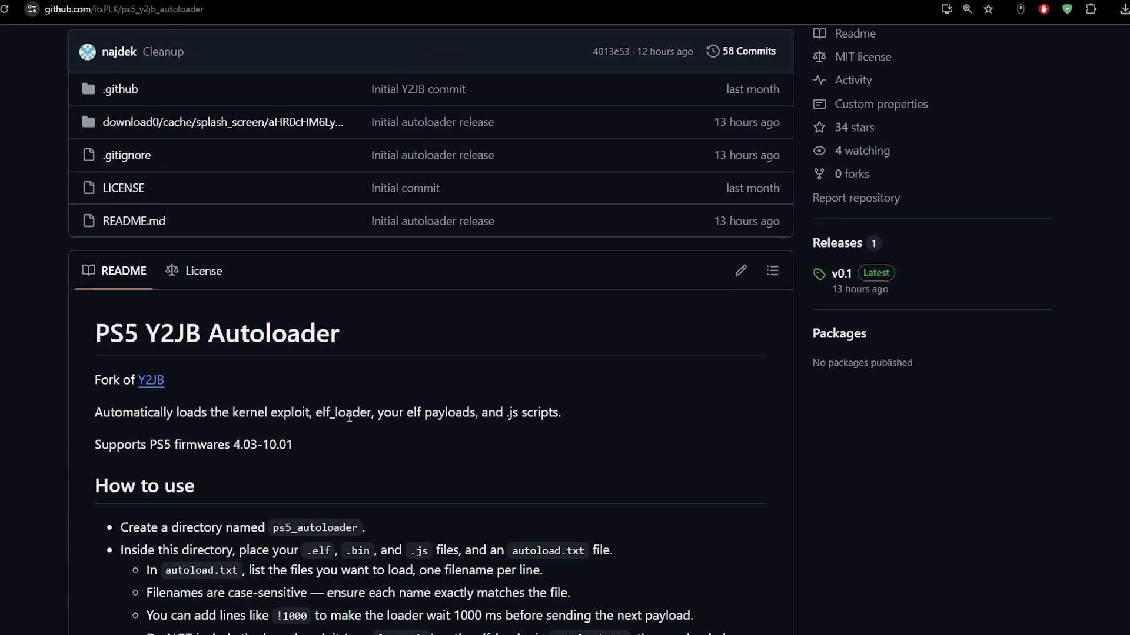
scroll(432, 500, down, 3)
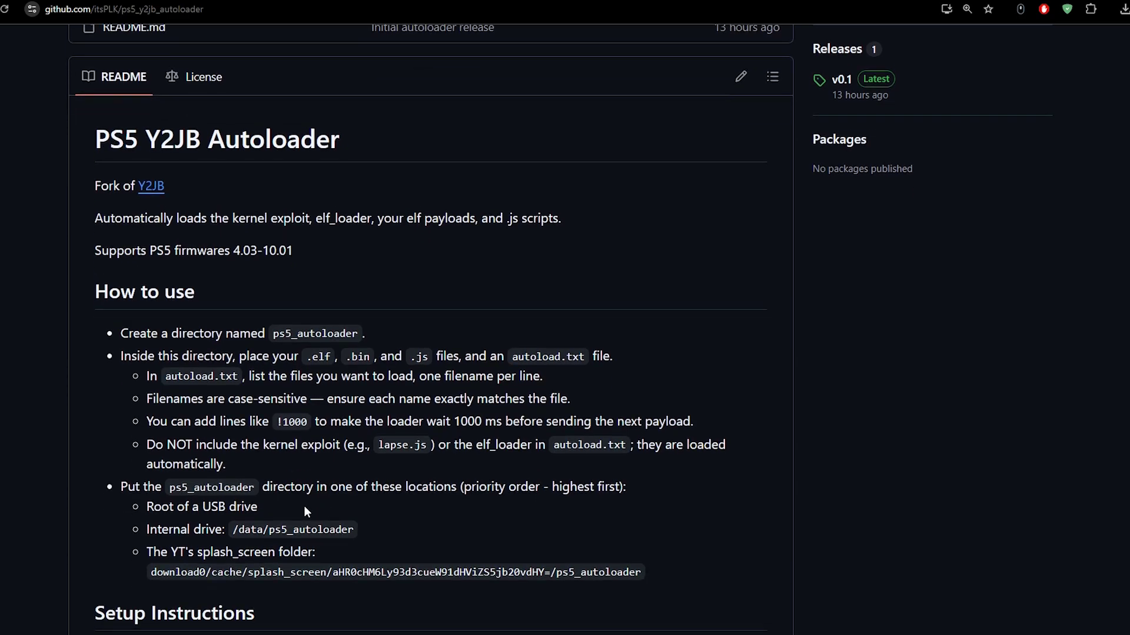
scroll(389, 402, up, 1)
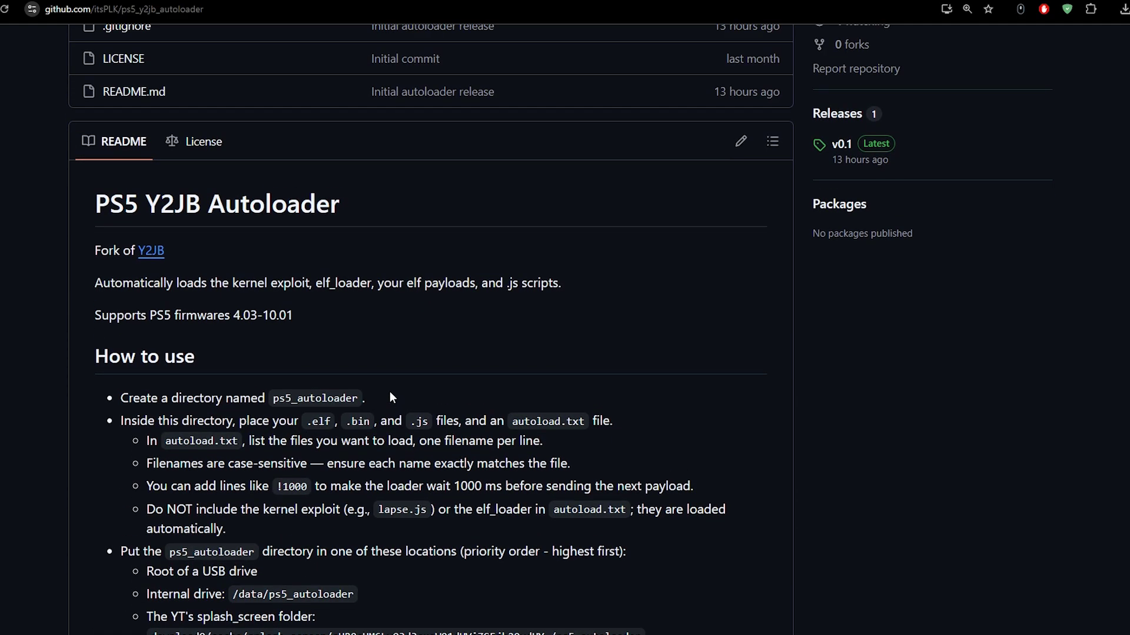
scroll(387, 390, up, 2)
scroll(377, 400, up, 1)
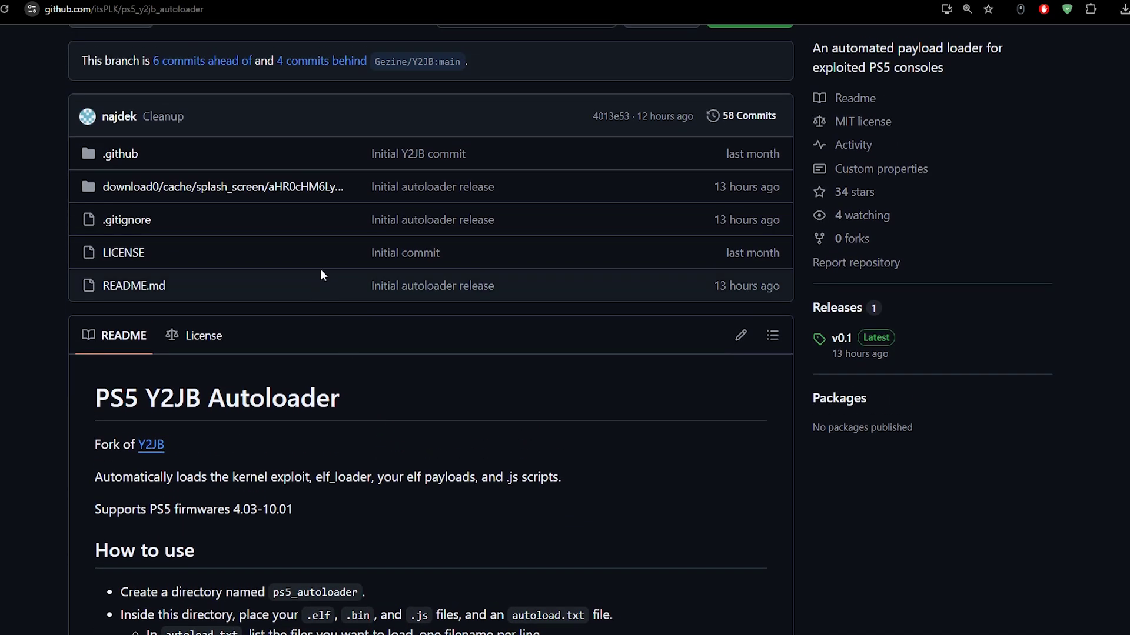
- Inspect the repository's download0/cache/splash_screen folder path and its ps5_autoloader subfolder, and return to the parent folder
click(306, 188)
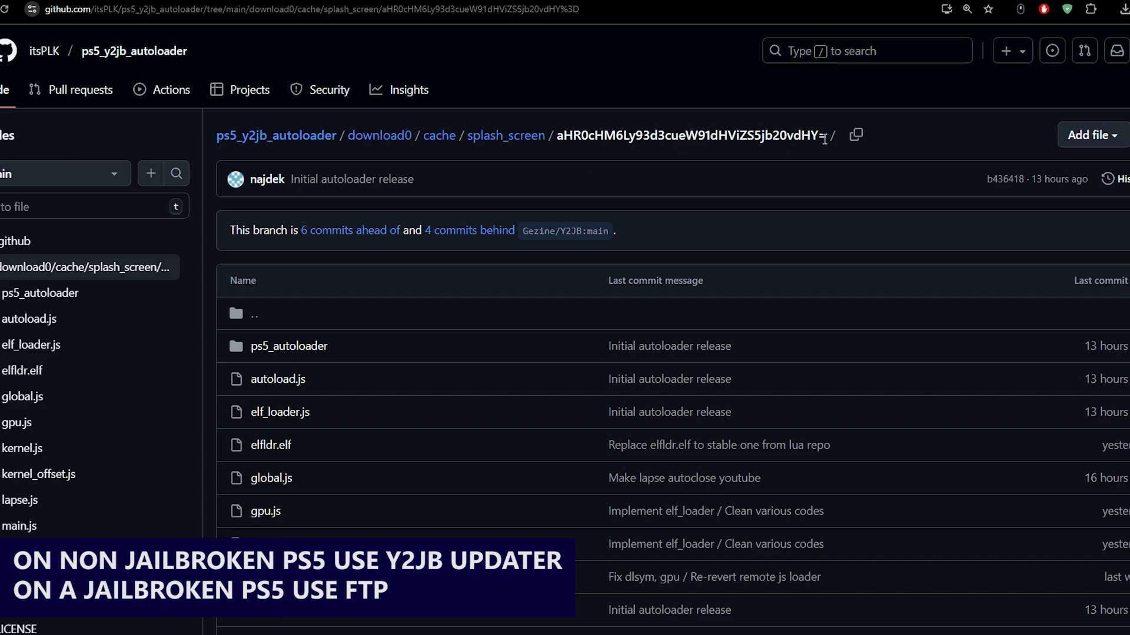
drag(833, 136, 385, 144)
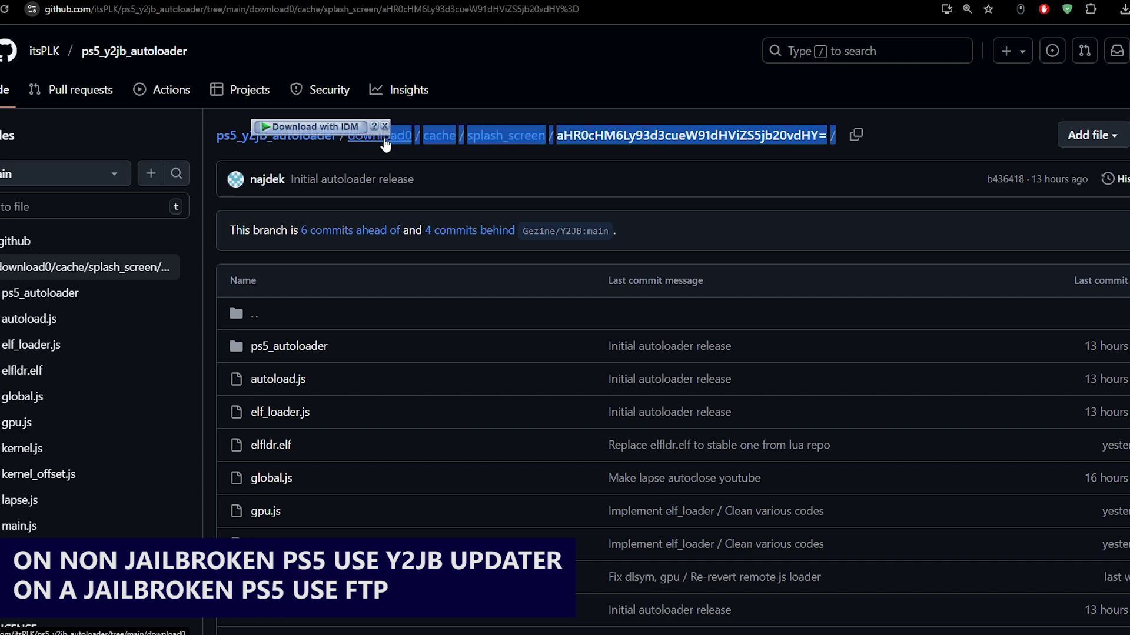
click(300, 348)
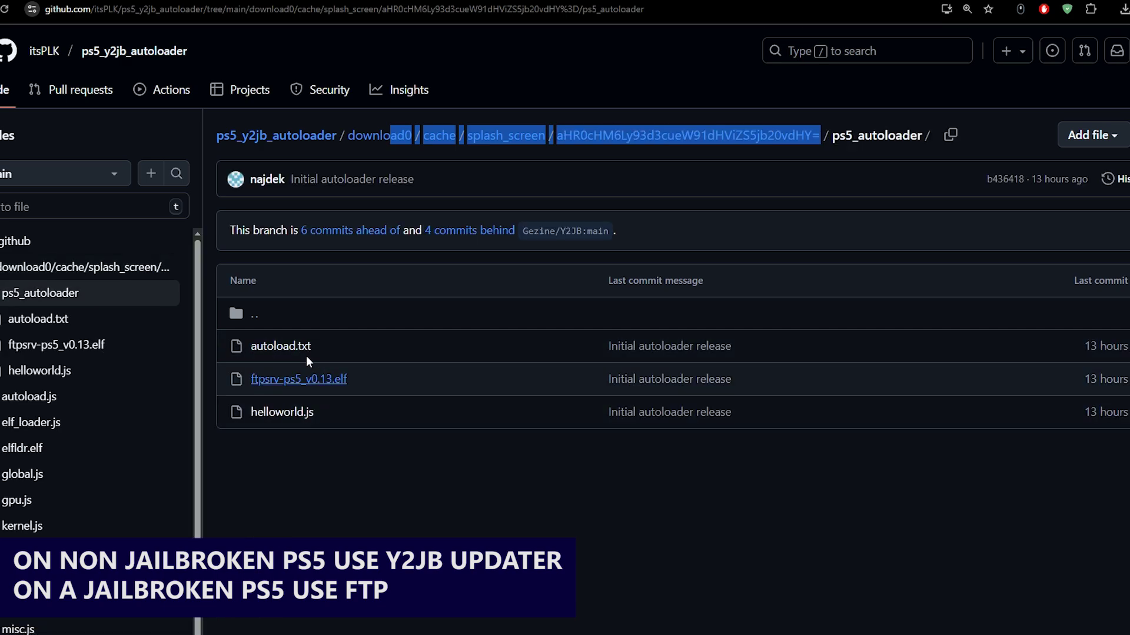
click(351, 318)
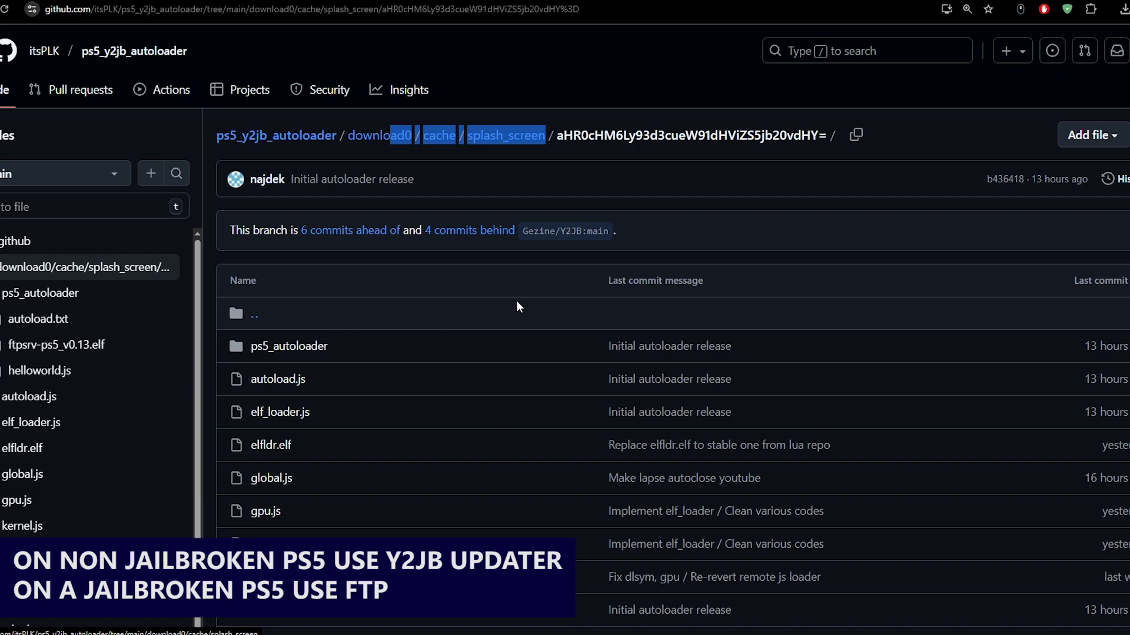
click(817, 149)
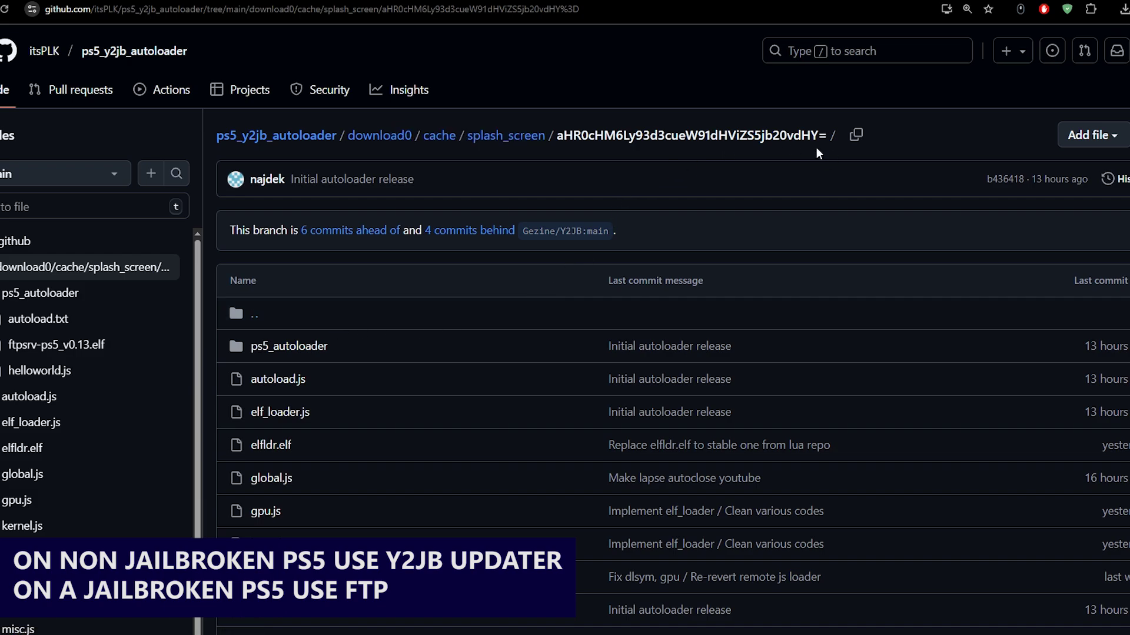
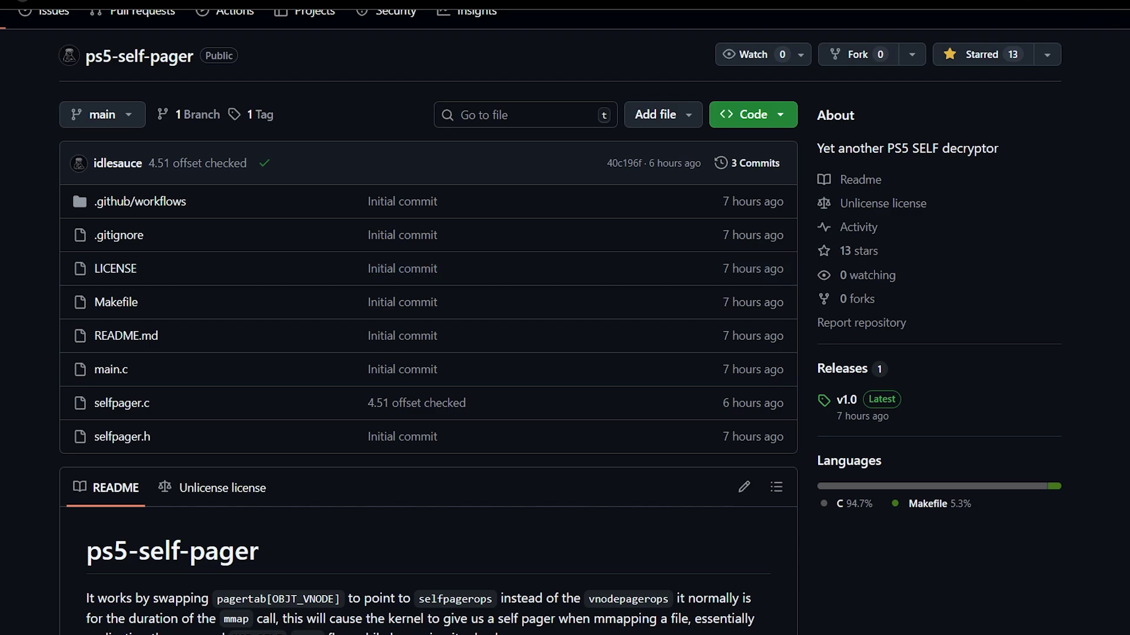
- Examine the ps5-self-pager repository's README for its description, supported firmware and usage section
scroll(428, 318, down, 2)
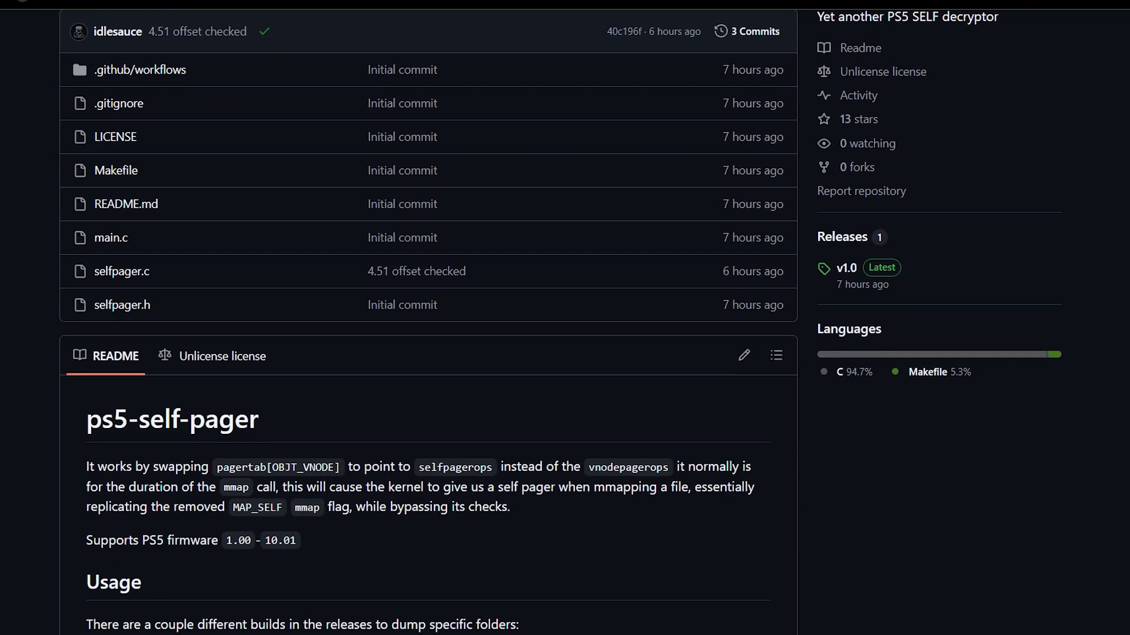
scroll(428, 318, up, 3)
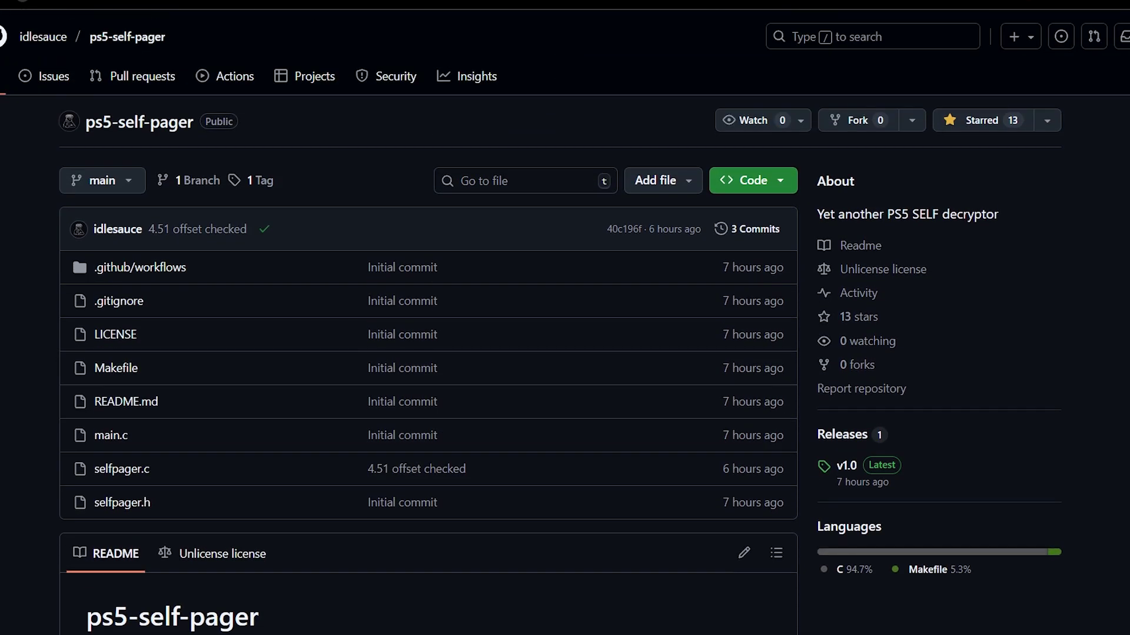
scroll(565, 318, down, 1)
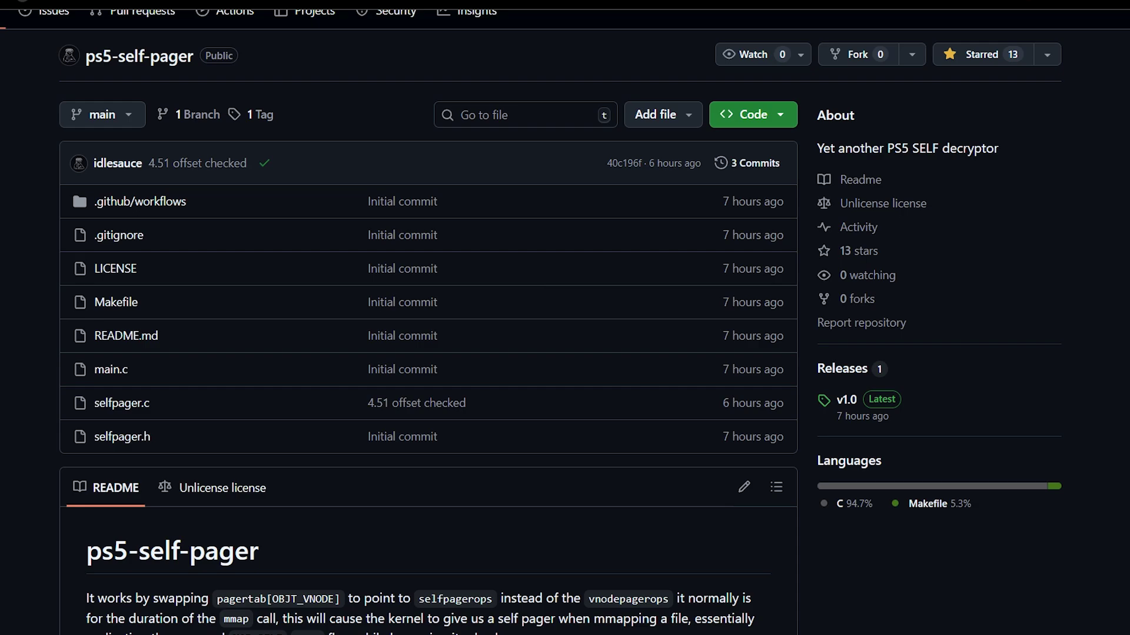
scroll(564, 317, down, 1)
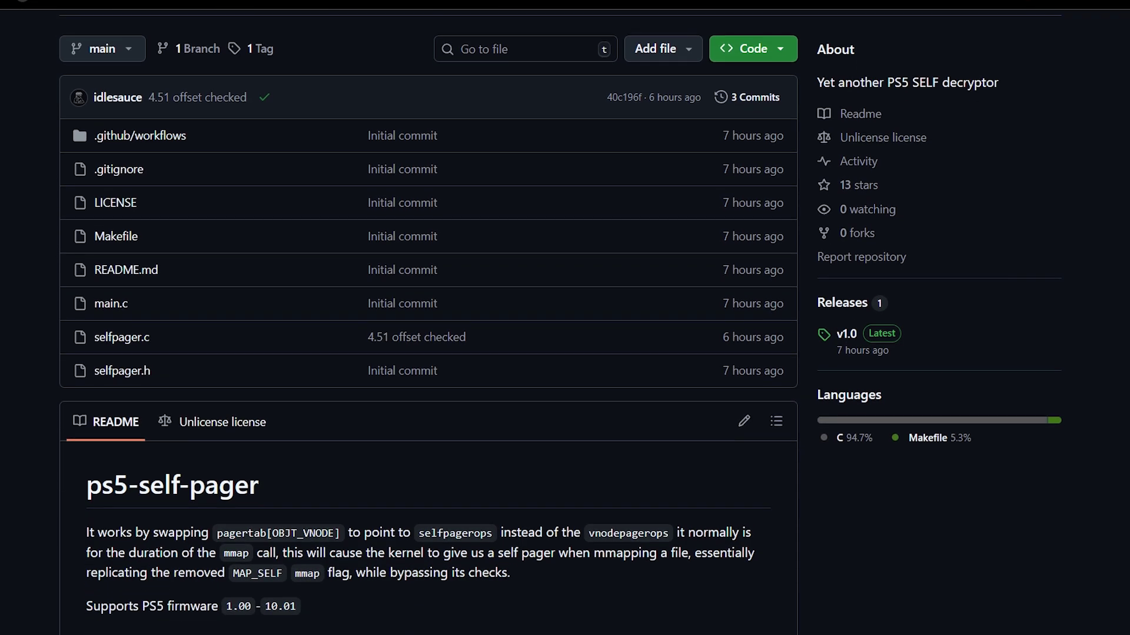
scroll(565, 318, down, 1)
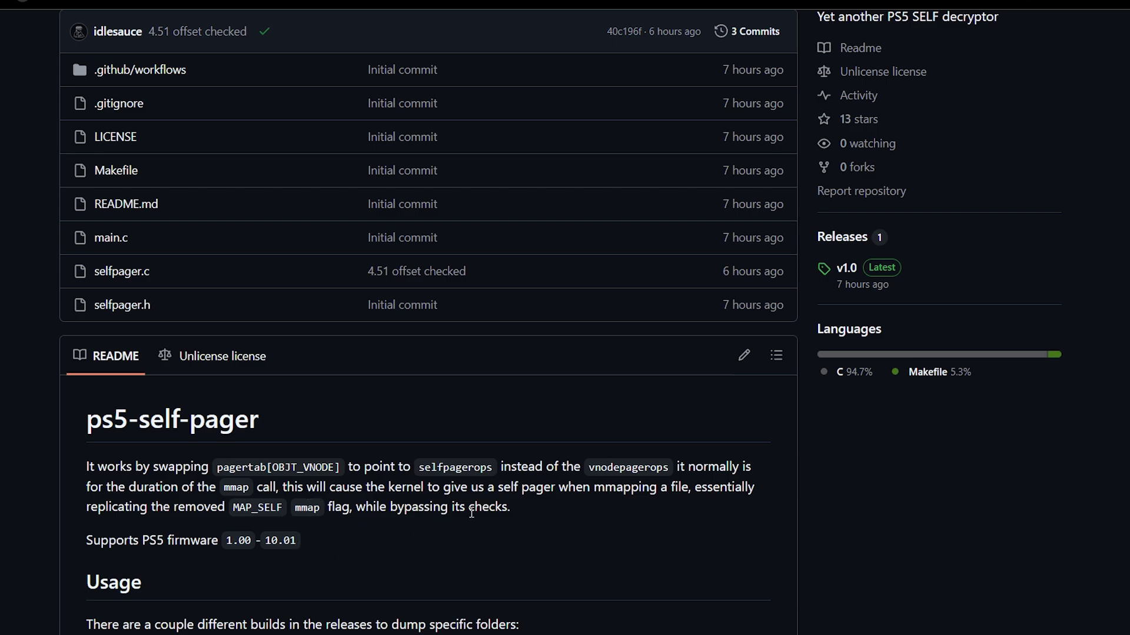
scroll(539, 509, down, 2)
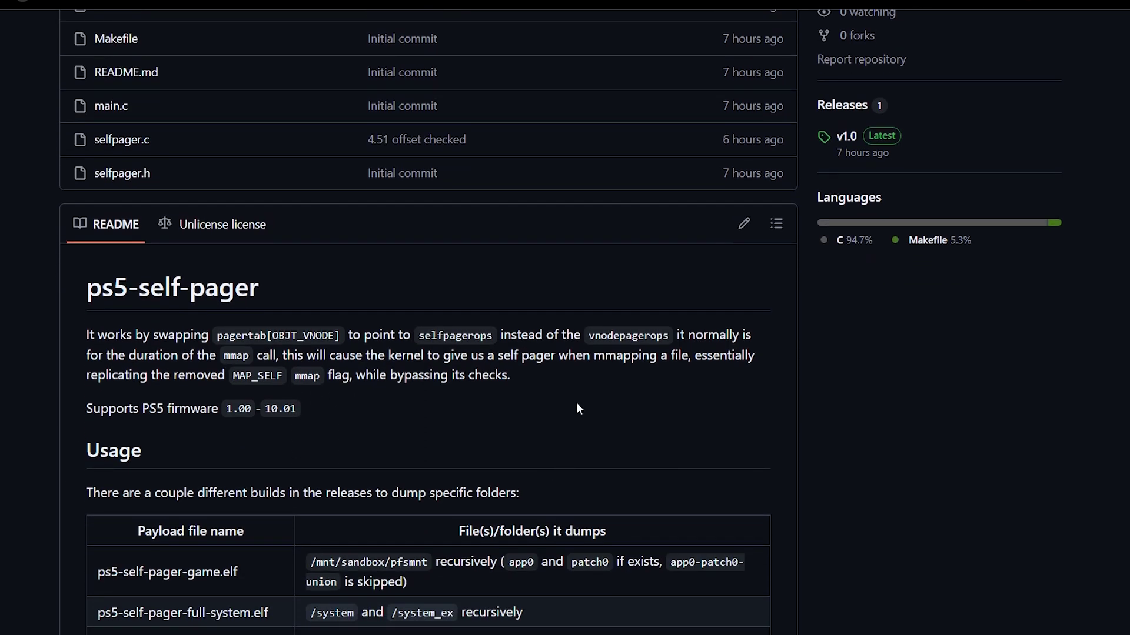